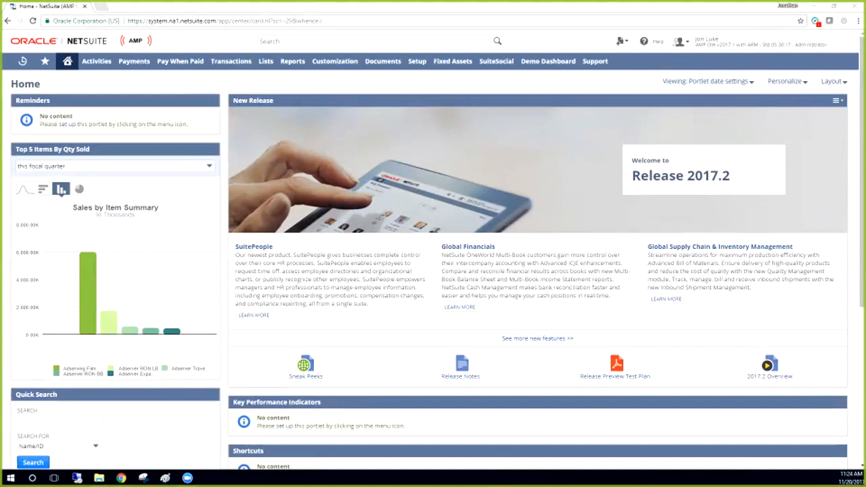
Open the fixed asset type list and view the Furniture and Fixtures record
mouse_move(453, 61)
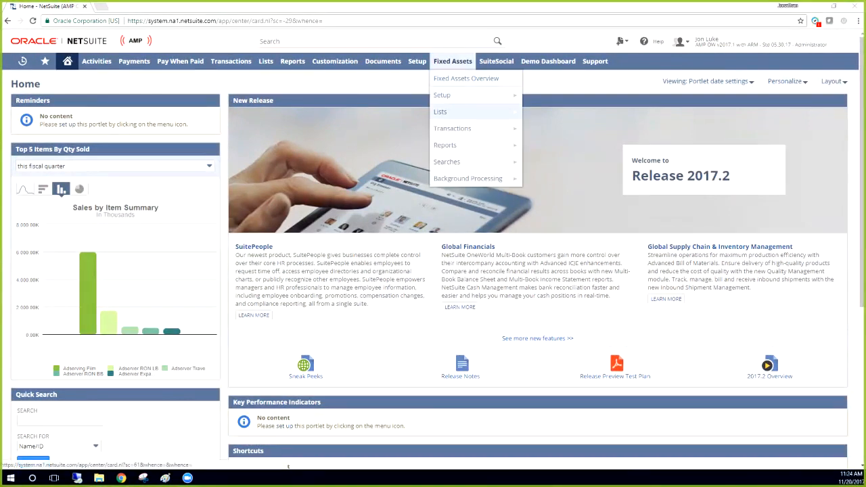
mouse_move(447, 94)
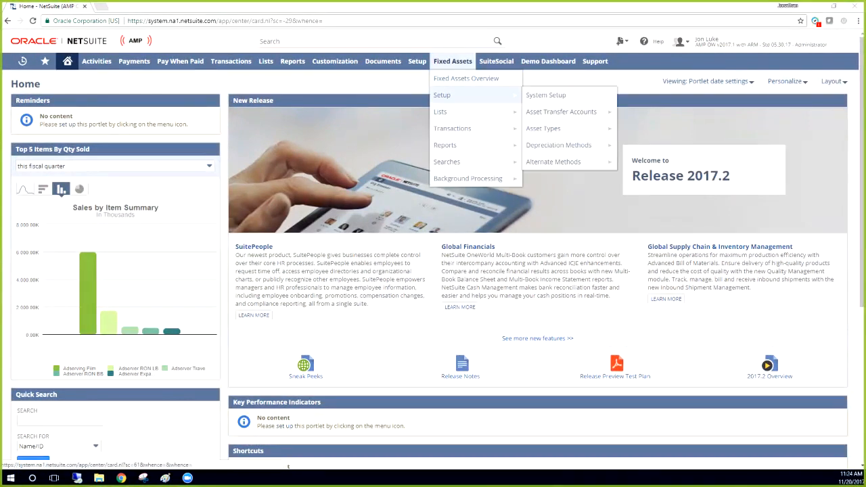
mouse_move(543, 128)
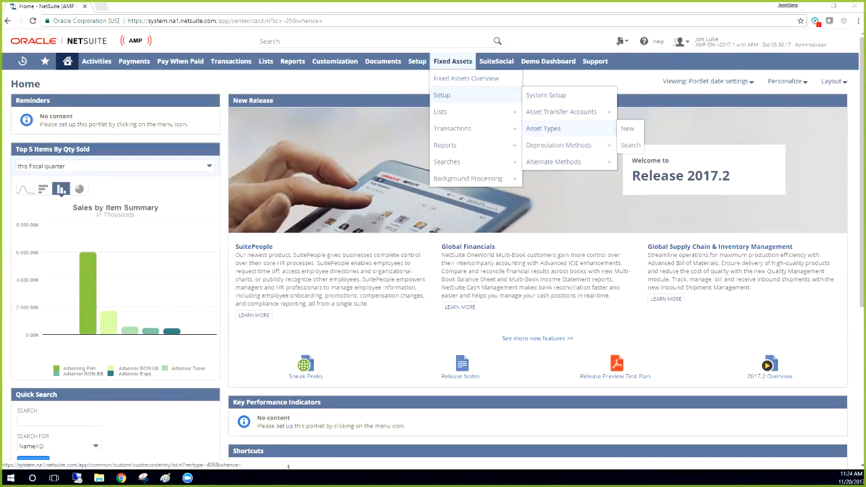
left_click(630, 145)
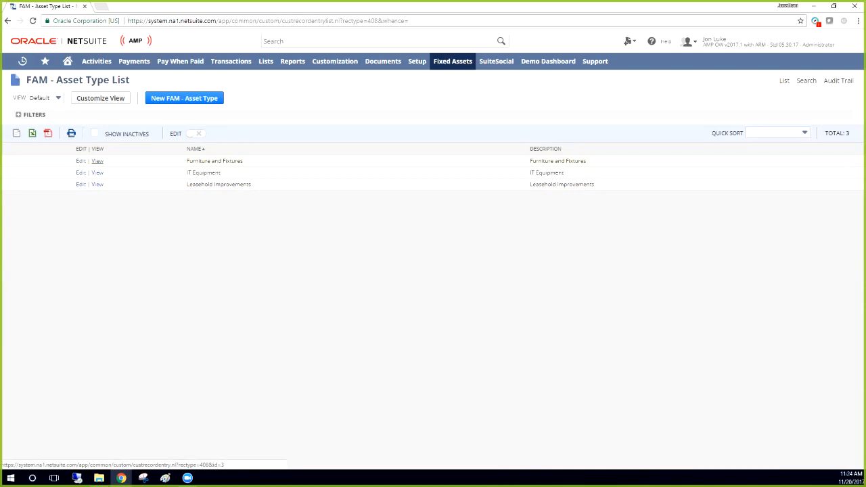
left_click(98, 161)
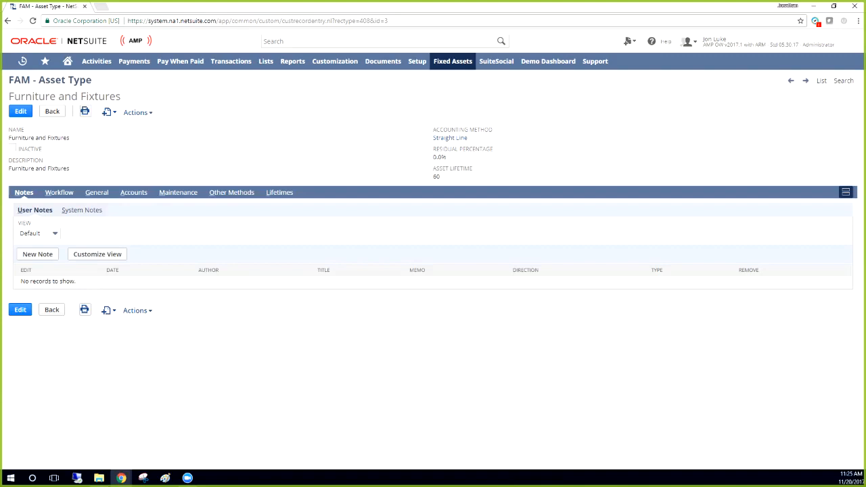
Review the asset type's accounting method, residual percentage and lifetime, plus the revision and depreciation settings in its general details
left_click_drag(433, 127, 440, 177)
left_click(96, 193)
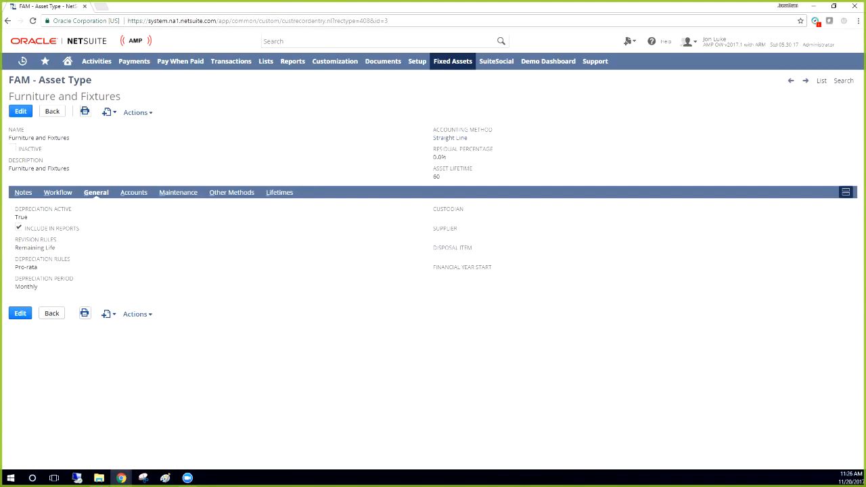
left_click_drag(55, 247, 15, 207)
left_click(21, 207)
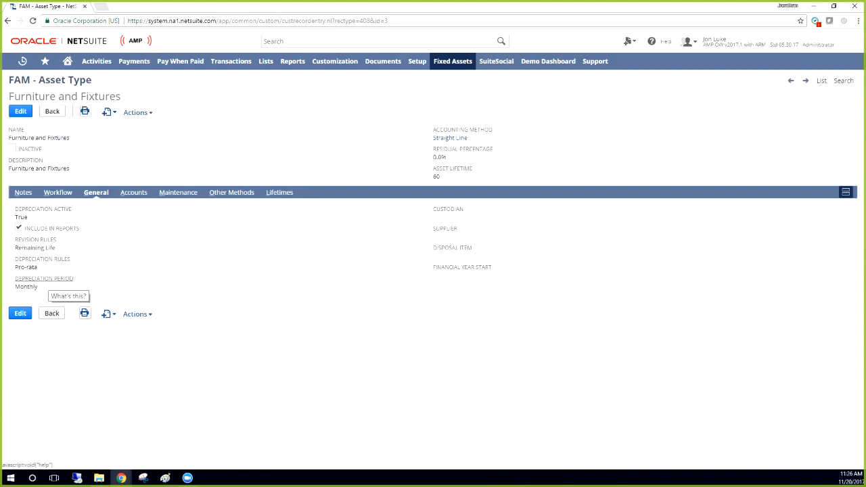
Put the Furniture and Fixtures asset type into edit mode and check the choices for depreciation rules, depreciation period and custodian
left_click(20, 111)
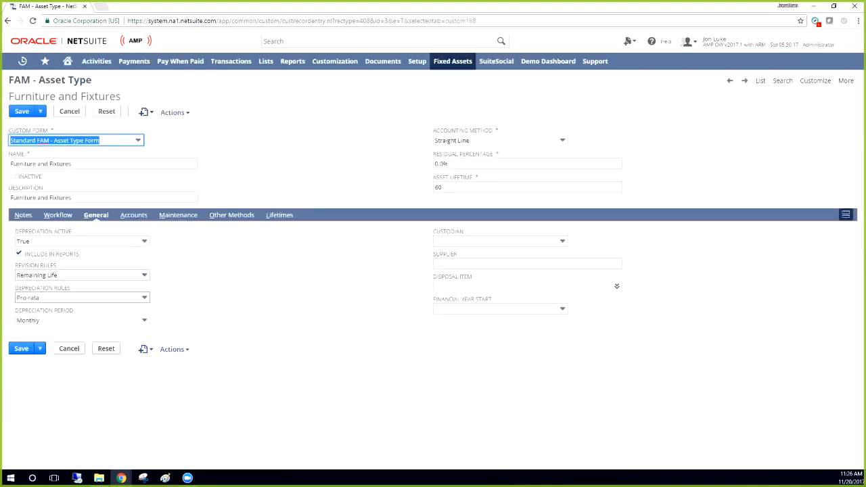
left_click(144, 297)
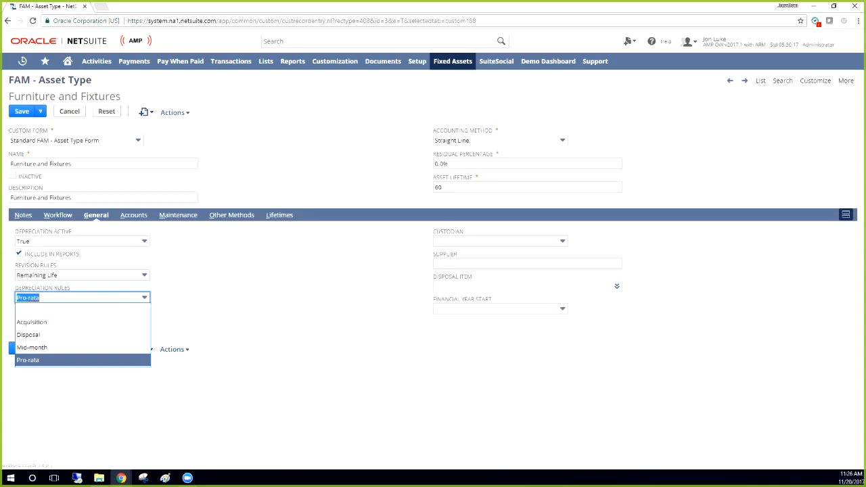
left_click(27, 360)
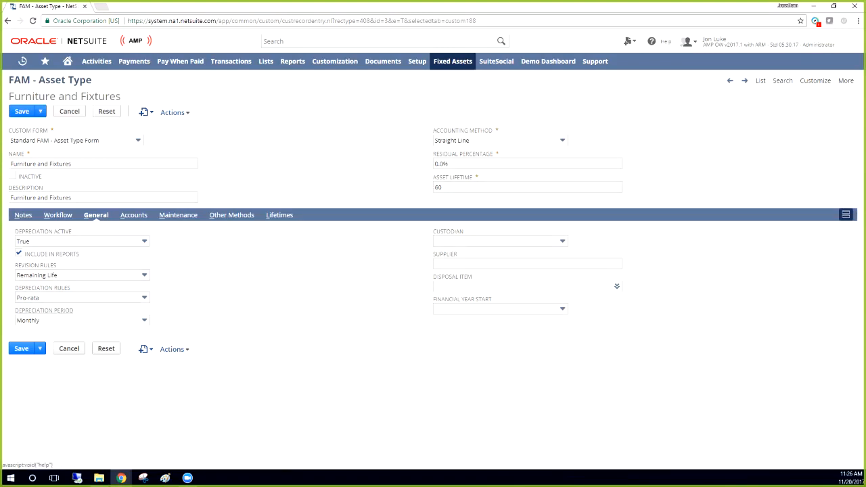
left_click(75, 320)
left_click(30, 341)
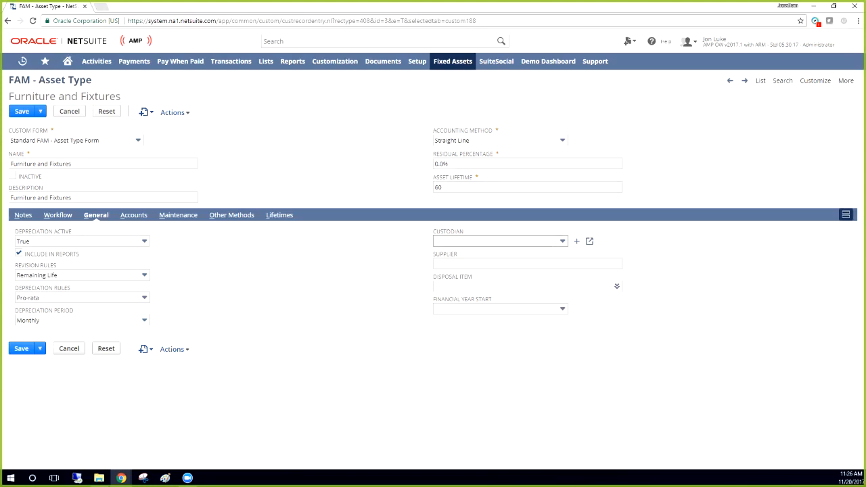
left_click(562, 241)
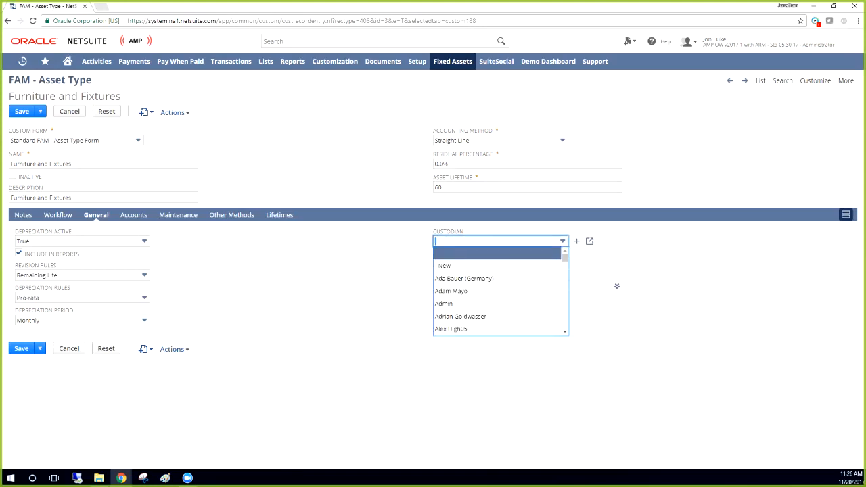
left_click(562, 241)
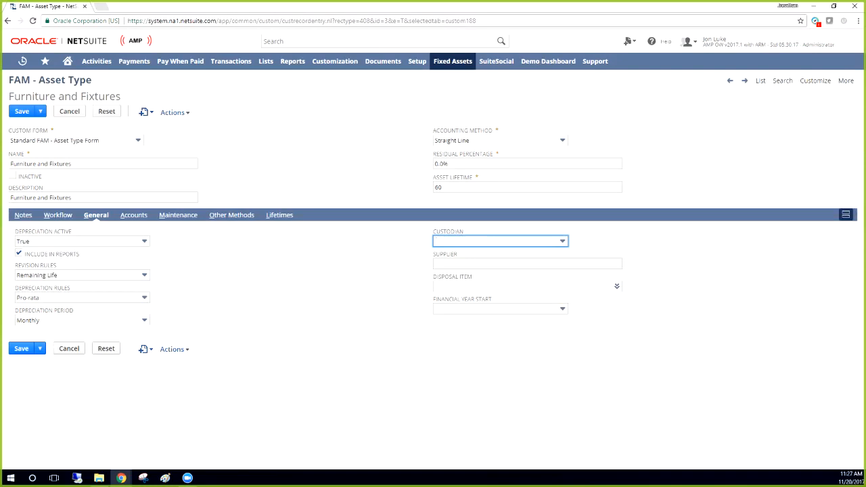
Check the asset type's account settings, including the choices for the asset, depreciation and depreciation charge accounts and the write-off account
left_click(133, 216)
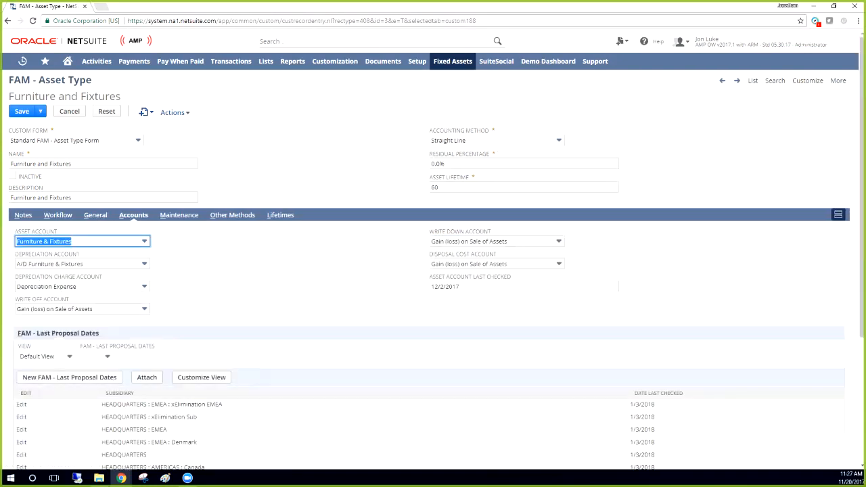
left_click(196, 254)
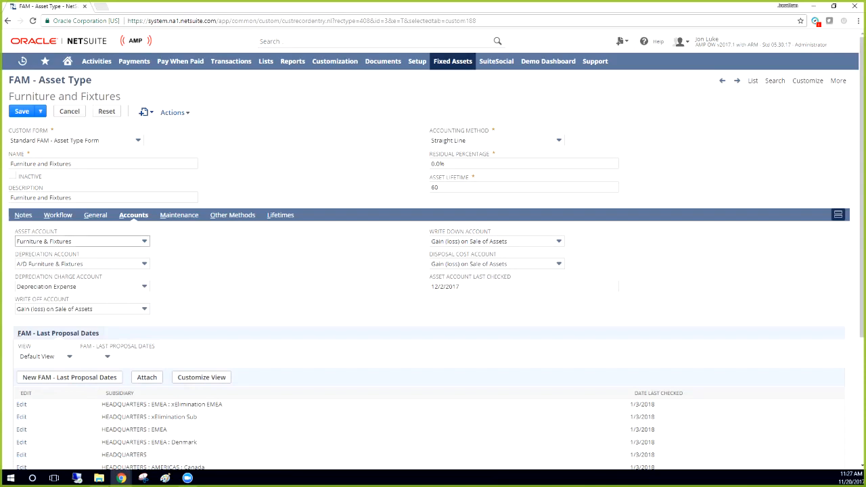
left_click(144, 242)
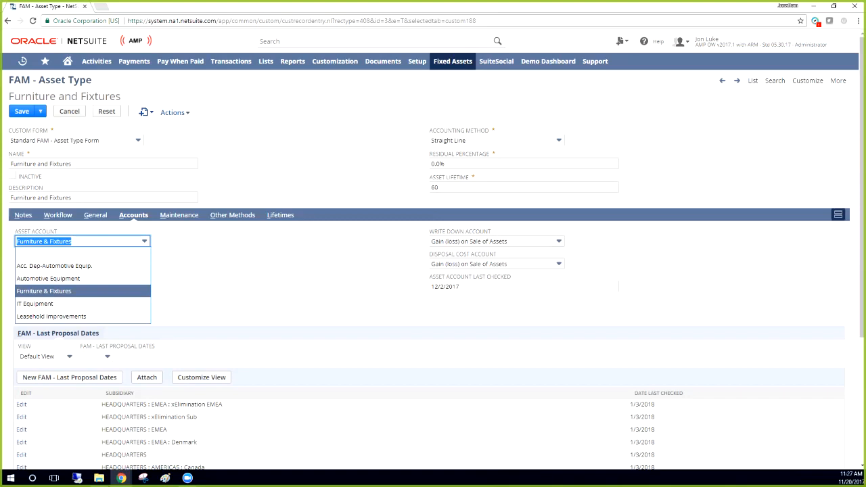
key("Return")
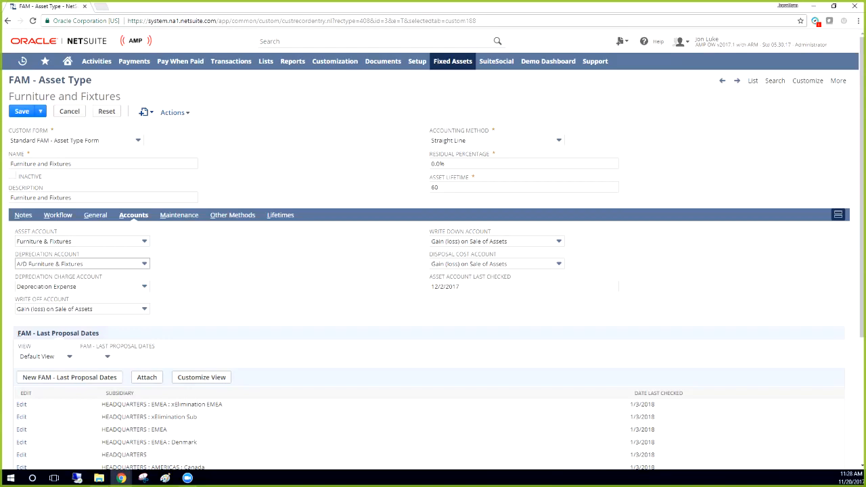
left_click(81, 263)
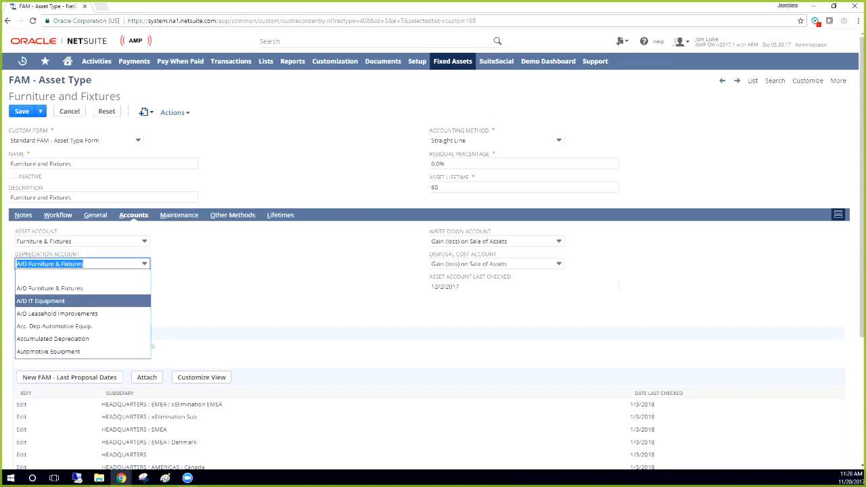
left_click(81, 289)
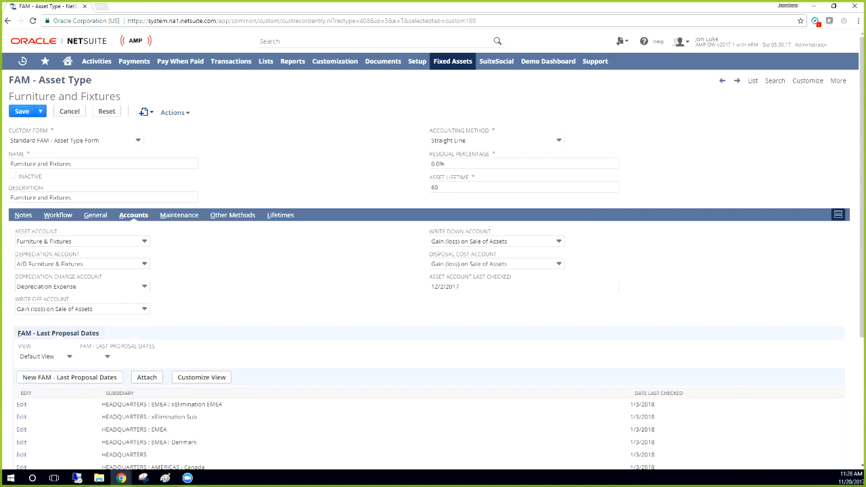
left_click(144, 286)
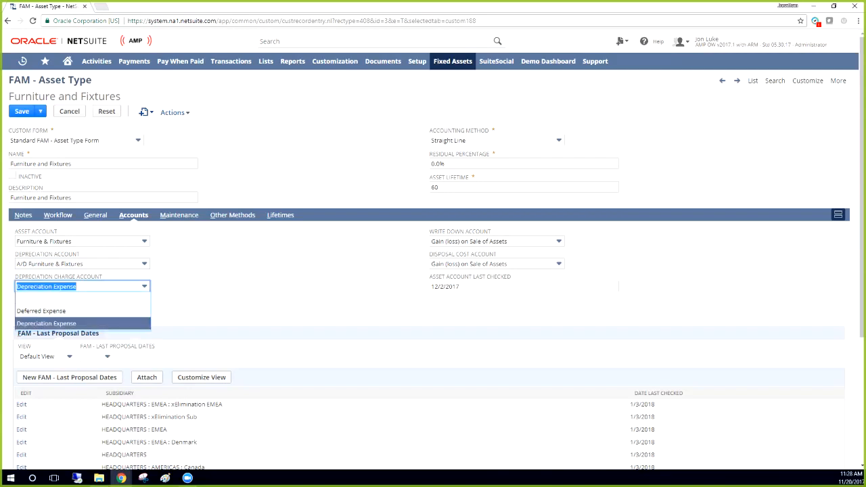
left_click(210, 295)
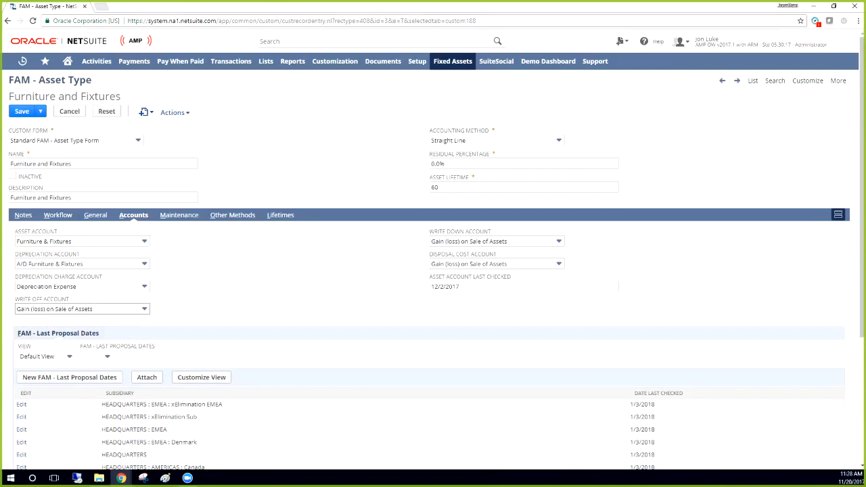
left_click_drag(69, 299, 16, 299)
Open the fixed asset depreciation method list and look at the Straight Line method
mouse_move(452, 61)
mouse_move(440, 112)
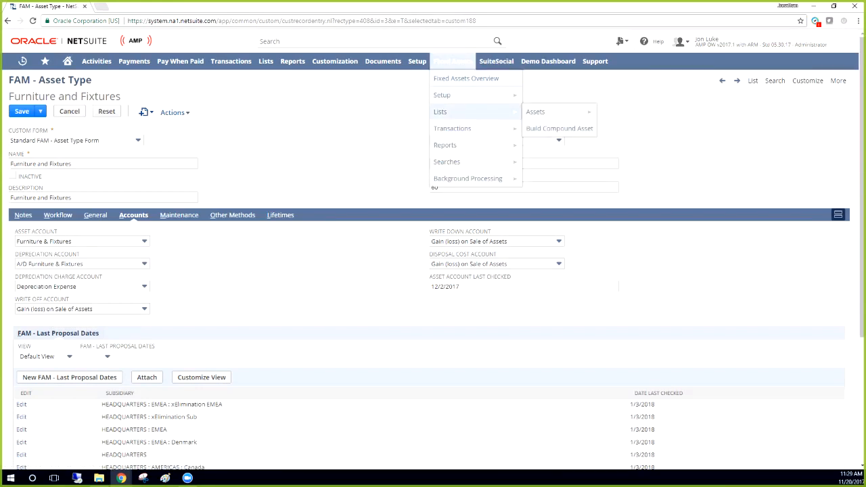
mouse_move(441, 94)
left_click(559, 144)
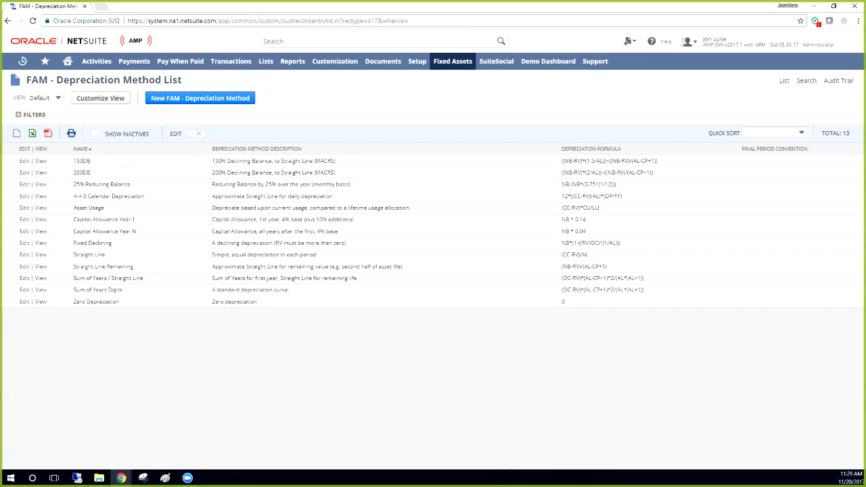
left_click_drag(80, 254, 106, 255)
left_click(106, 255)
Open the fixed asset list and view the Reception Light asset FAR000001
mouse_move(452, 60)
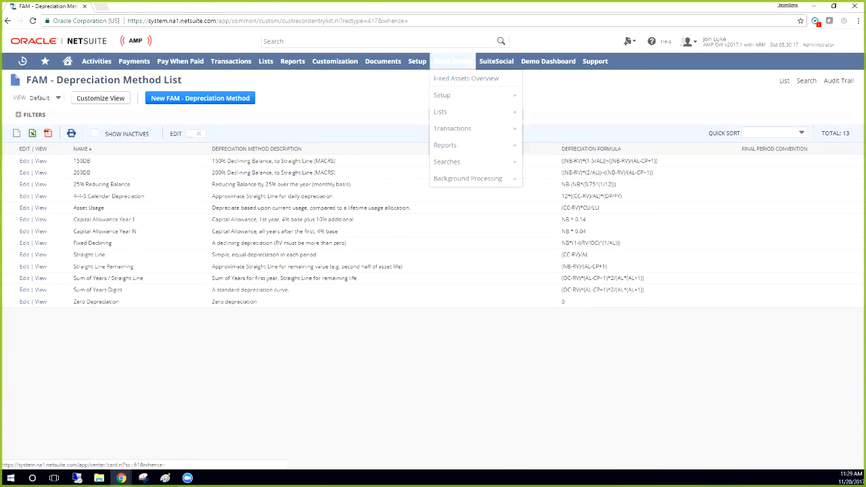
mouse_move(440, 111)
mouse_move(538, 112)
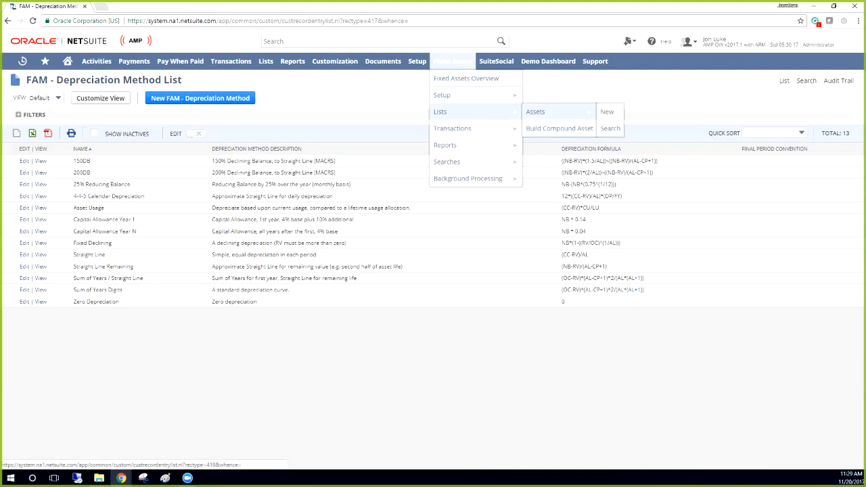
left_click(538, 111)
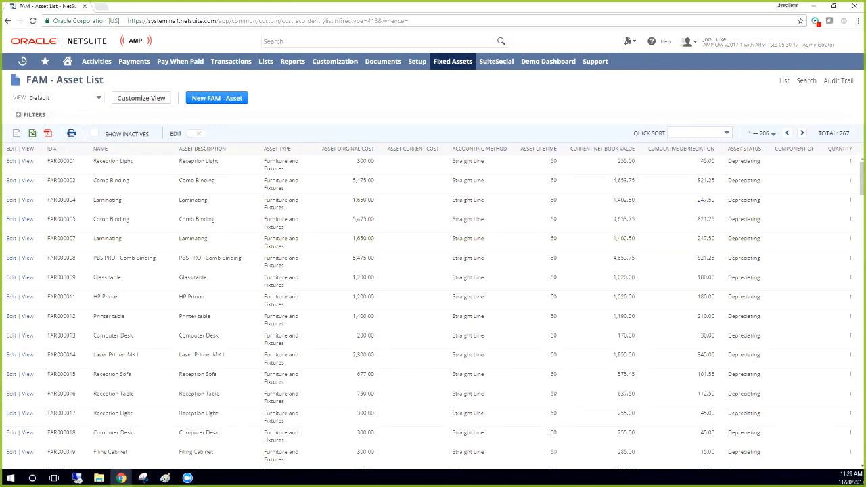
left_click(27, 161)
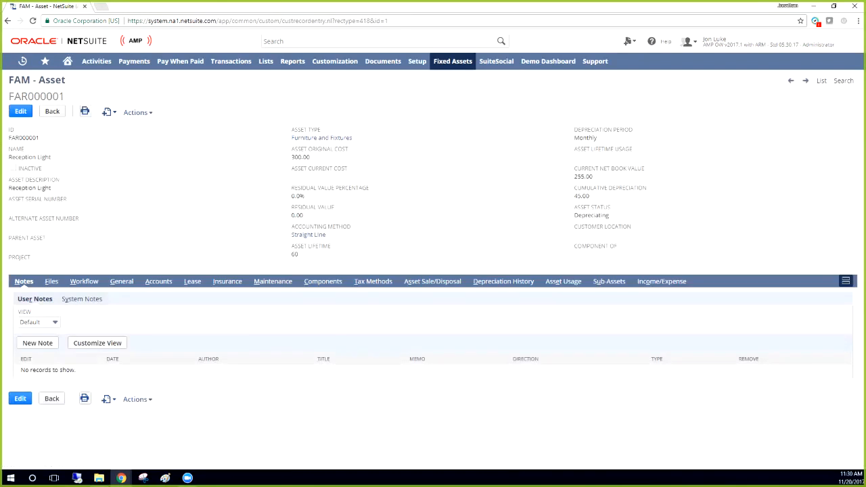
Review the asset's name, asset type, original and current cost, residual values, accounting method and lifetime
left_click_drag(52, 156, 6, 157)
left_click(75, 159)
left_click_drag(292, 168, 9, 168)
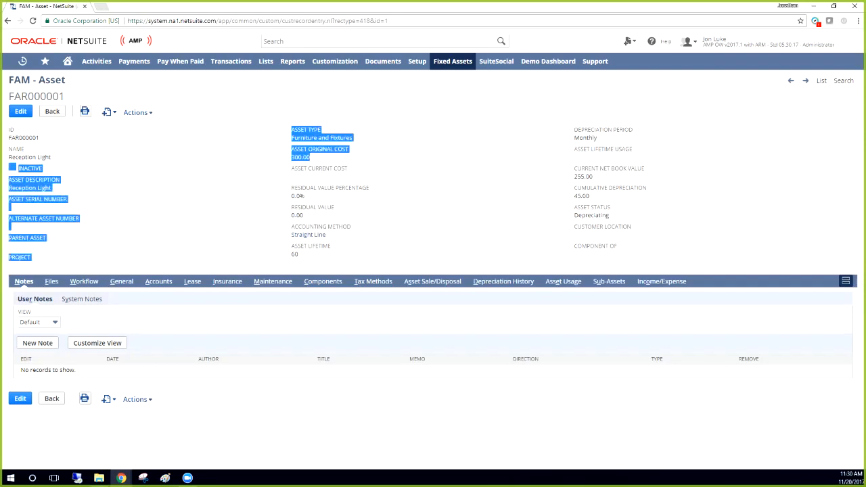
left_click(265, 169)
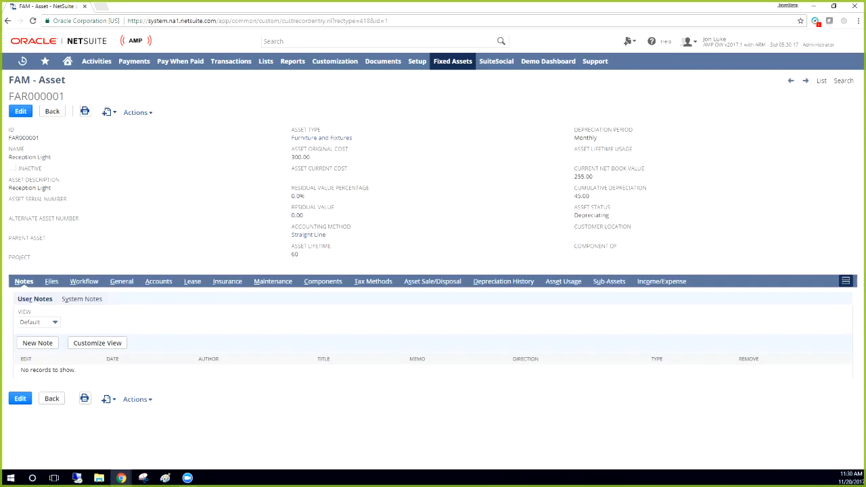
left_click_drag(304, 195, 10, 206)
left_click(276, 204)
left_click_drag(299, 254, 290, 130)
left_click(284, 176)
Check the asset's current net book value, cumulative depreciation and asset status
mouse_move(574, 176)
left_mouse_down()
mouse_move(593, 175)
mouse_move(590, 196)
mouse_move(572, 196)
mouse_move(583, 176)
mouse_move(298, 190)
mouse_move(573, 168)
left_mouse_up()
left_click(574, 196)
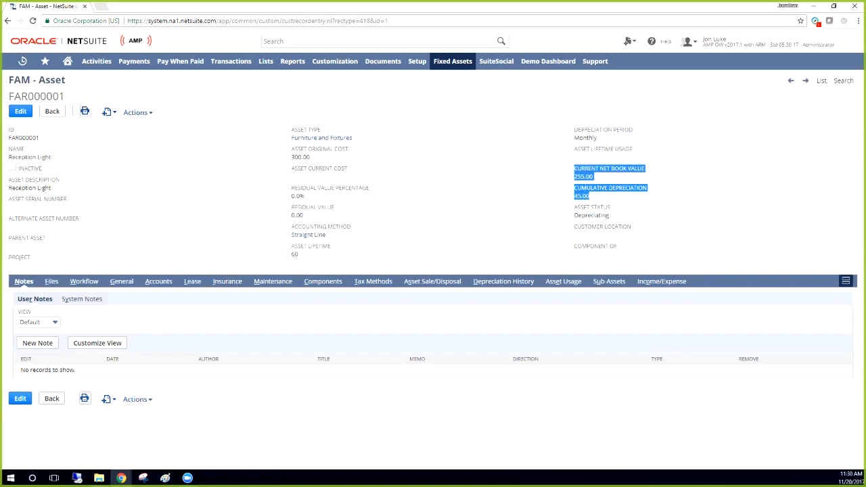
left_click(629, 196)
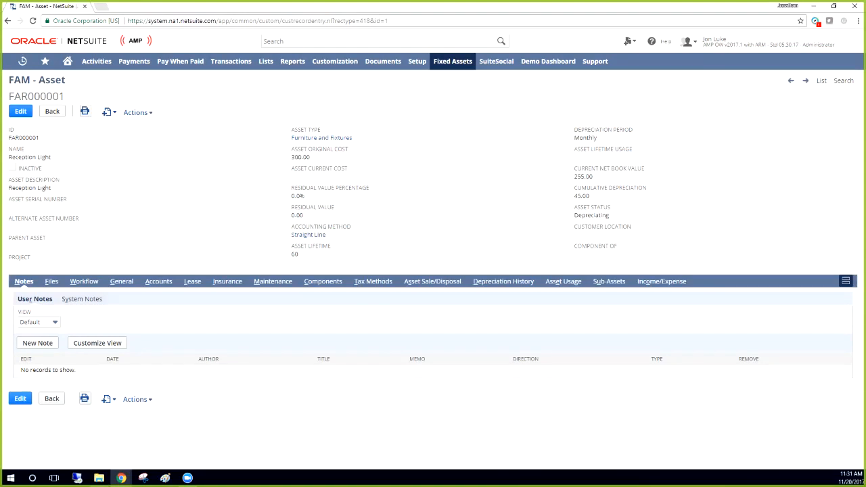
left_click_drag(573, 215, 608, 215)
Examine the asset's general details: purchase date, depreciation start and end dates, subsidiary, last depreciation period and depreciation rules
left_click(121, 281)
scroll(121, 270, "down", 1)
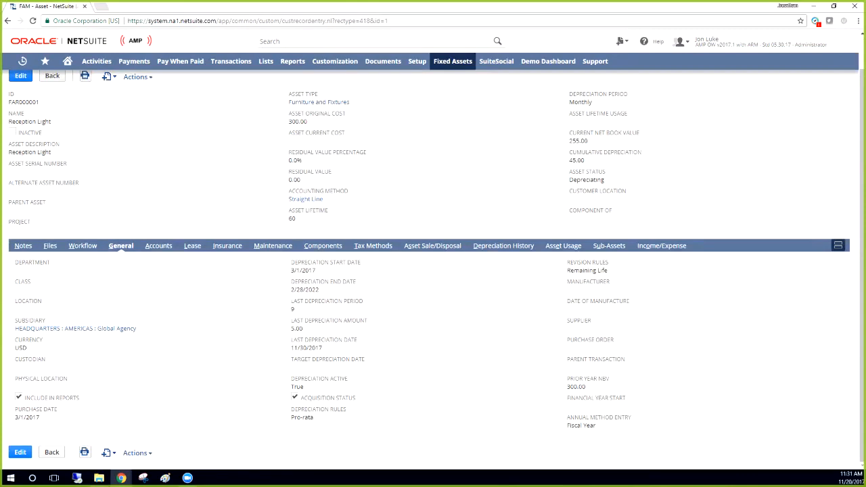
left_click_drag(41, 418, 18, 417)
left_click(33, 417)
left_click_drag(316, 270, 288, 270)
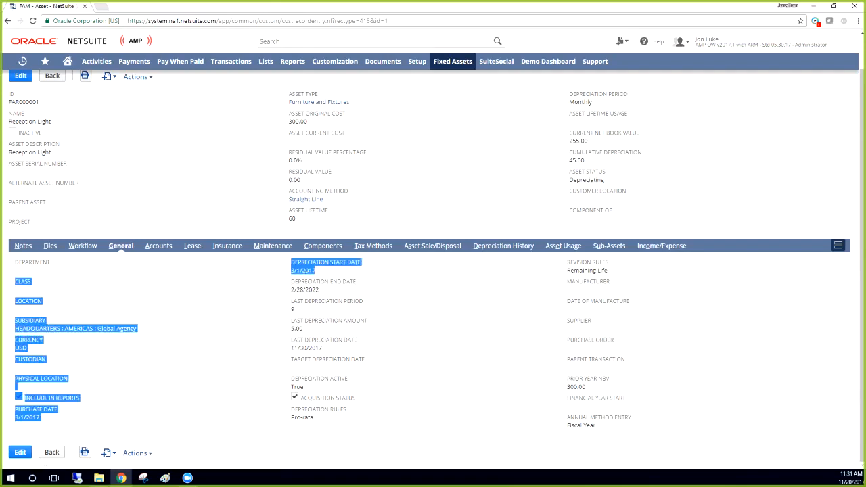
left_click(317, 290)
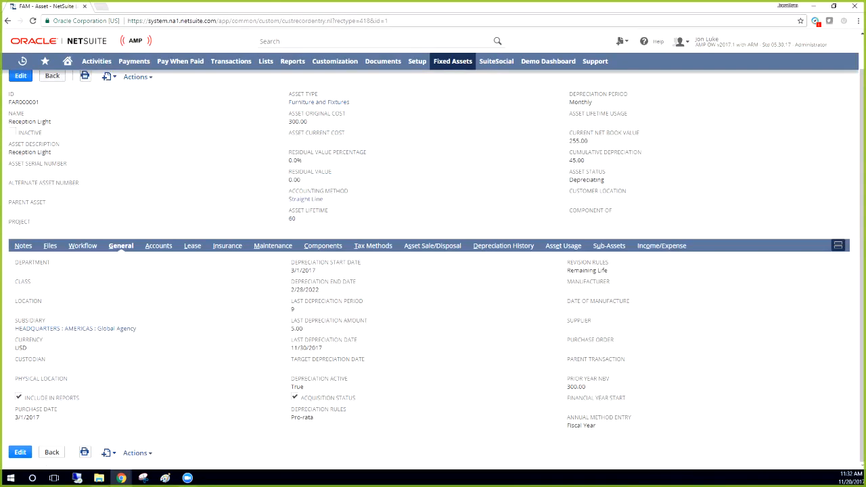
left_click_drag(15, 320, 295, 309)
left_click_drag(295, 417, 314, 417)
Review the accounts assigned to the Reception Light asset, including the asset account
left_click(159, 245)
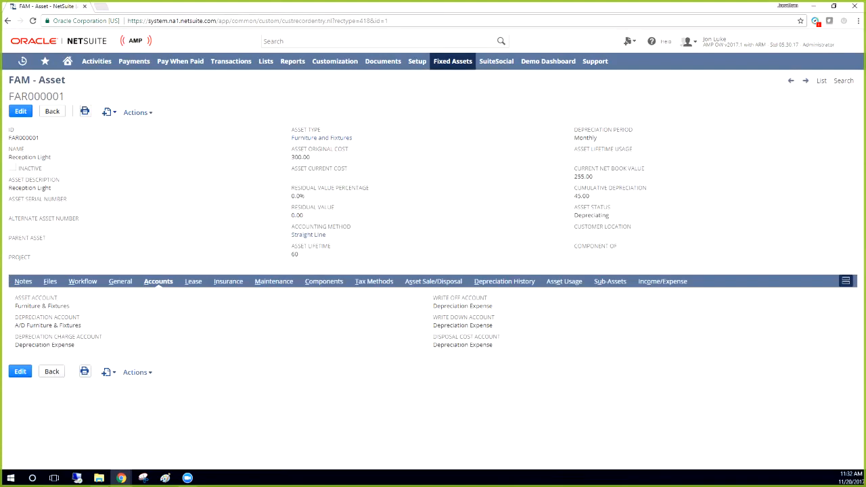
left_click_drag(15, 306, 40, 307)
left_click(40, 307)
Examine the asset's maintenance details, including the inspection requirement, interval, last inspection date and next inspection date
left_click(272, 281)
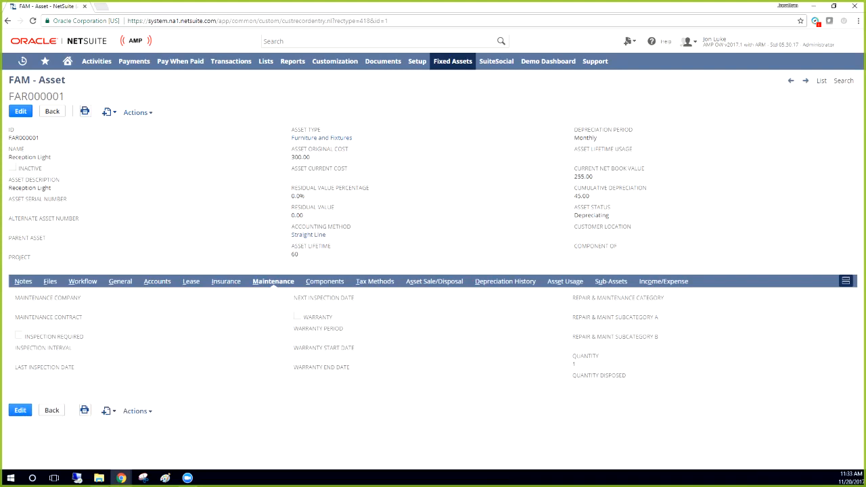
left_click_drag(76, 370, 16, 326)
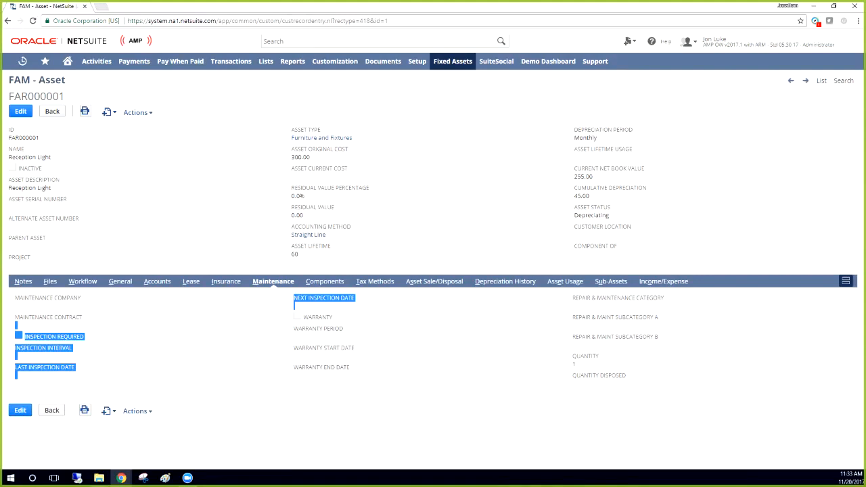
left_click(150, 338)
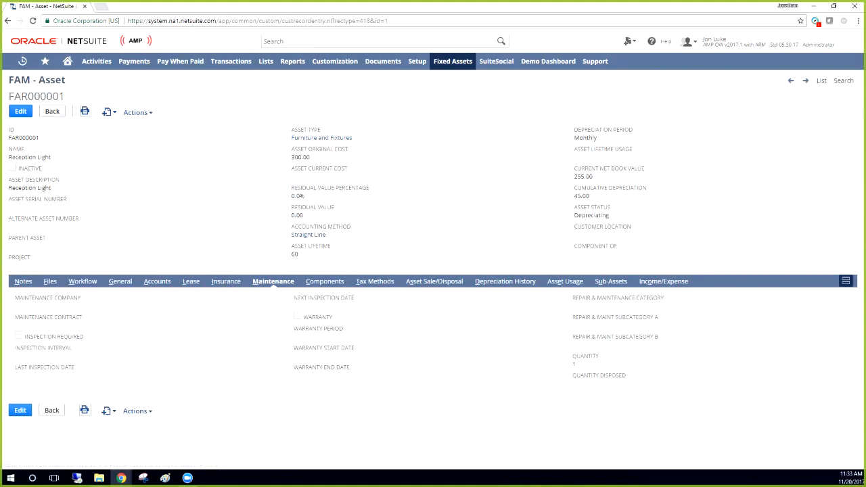
left_click_drag(257, 299, 293, 299)
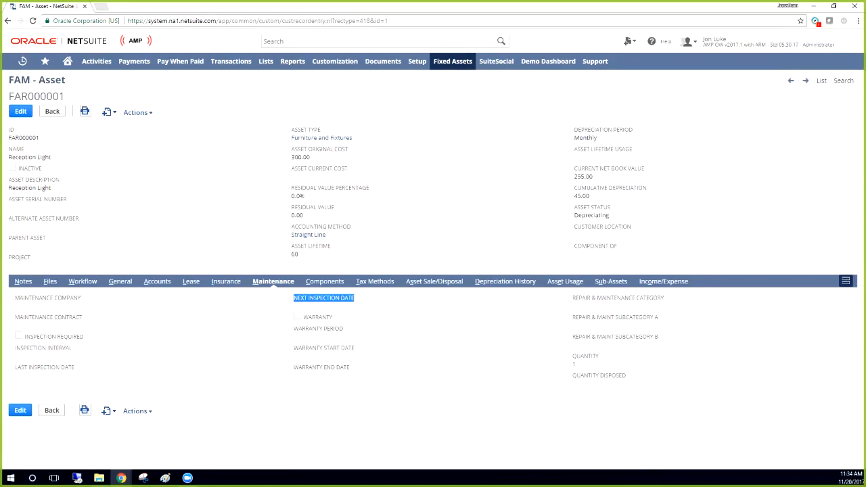
Review the asset's depreciation history, checking the acquisition entry and the date and net book value of the 3/31/2017 depreciation entry
left_click(505, 281)
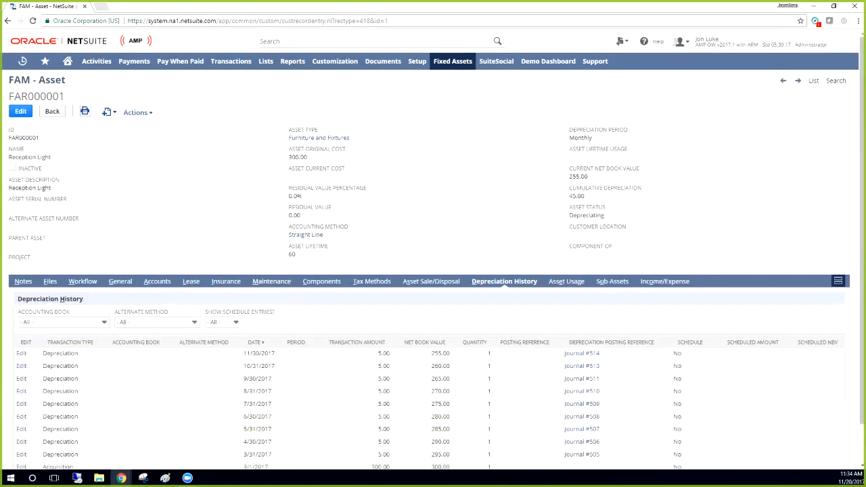
scroll(432, 271, "down", 1)
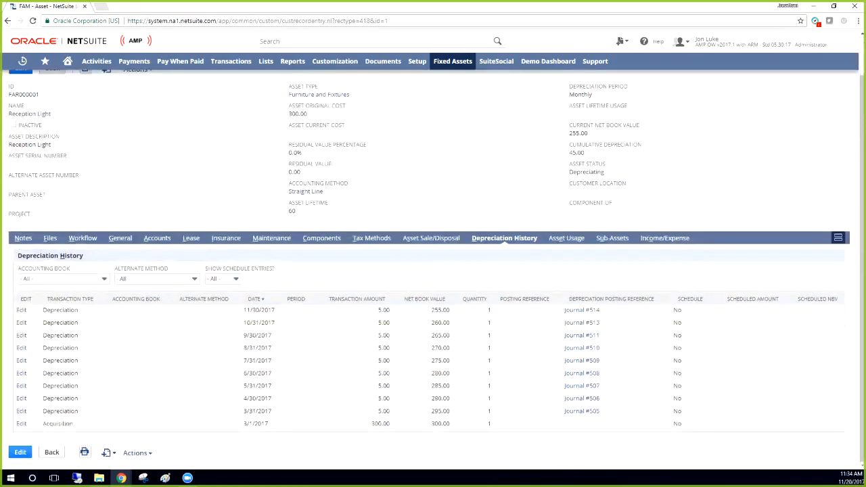
left_click_drag(370, 424, 493, 424)
left_click_drag(43, 423, 108, 423)
left_click_drag(246, 424, 268, 423)
left_click(268, 424)
left_click_drag(249, 410, 283, 411)
left_click(283, 411)
left_click_drag(443, 410, 431, 411)
scroll(432, 257, "up", 1)
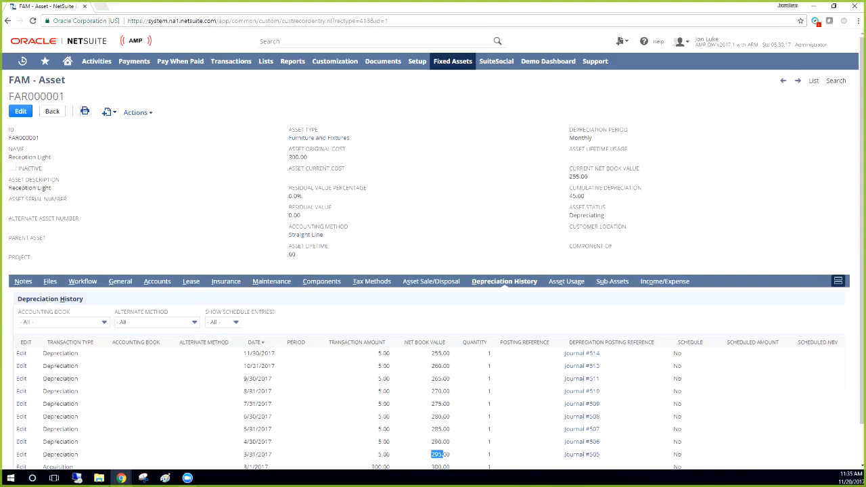
Return to the asset's general details and check its name and description
left_click_drag(52, 157, 15, 157)
left_click(121, 281)
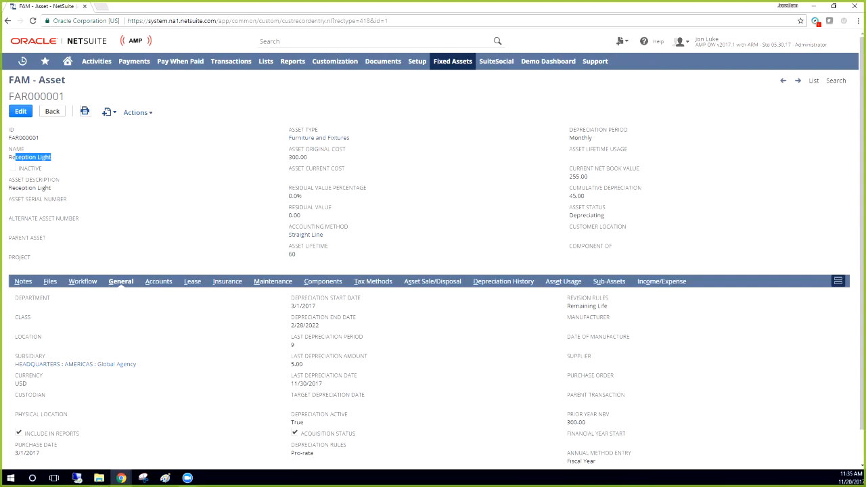
left_click_drag(52, 187, 9, 187)
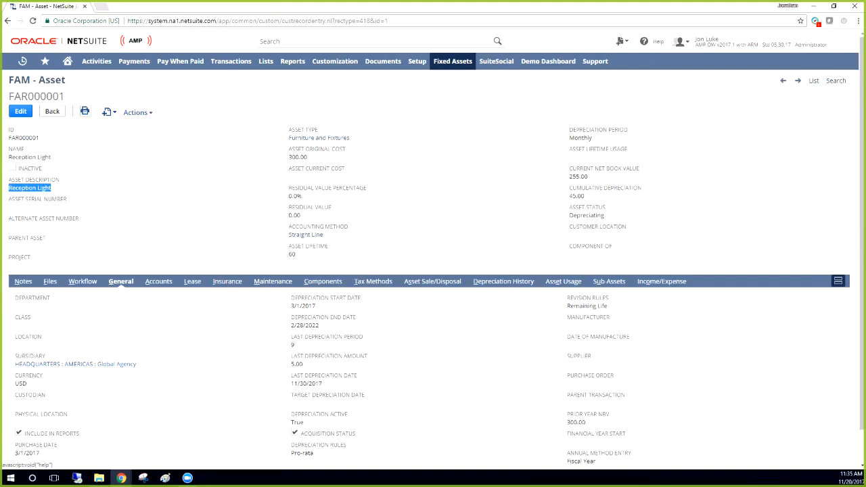
left_click(95, 202)
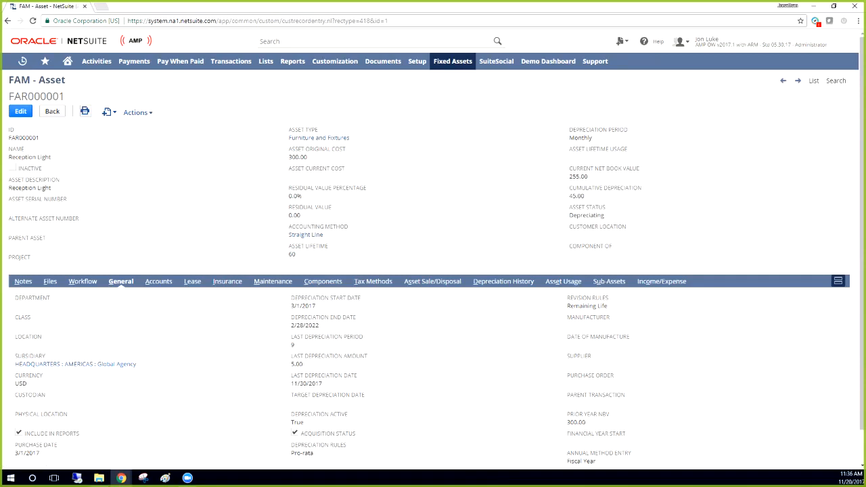
Check the asset's last depreciation period and purchase date in the general details
left_click_drag(296, 344, 286, 345)
left_click(322, 347)
scroll(326, 344, "down", 1)
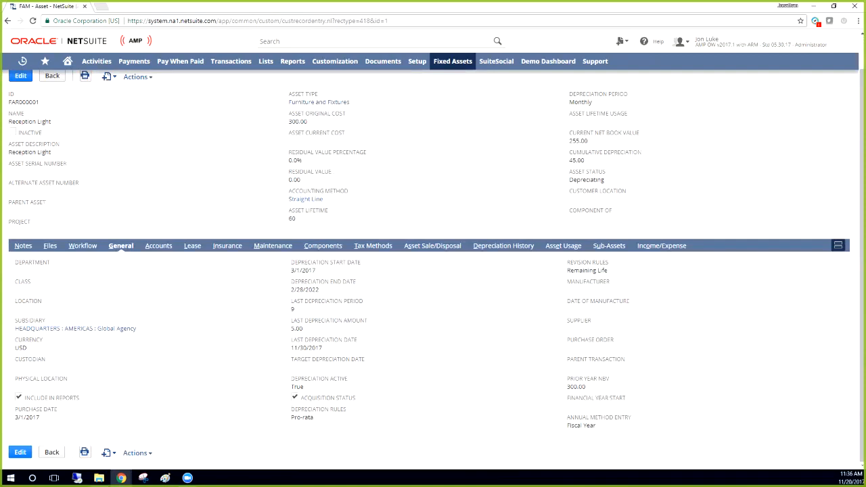
left_click_drag(39, 417, 15, 417)
left_click_drag(290, 309, 288, 310)
left_click(287, 310)
Open the Asset Proposal transaction page and select the Furniture and Fixtures asset type
mouse_move(453, 61)
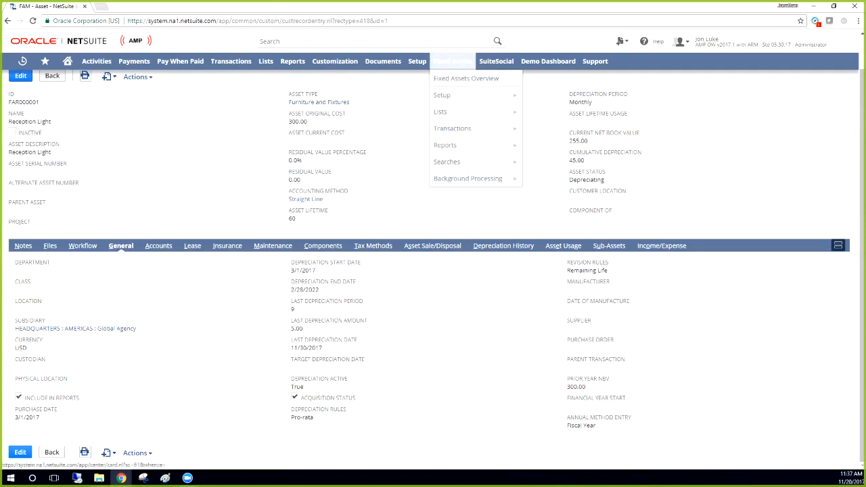
mouse_move(452, 128)
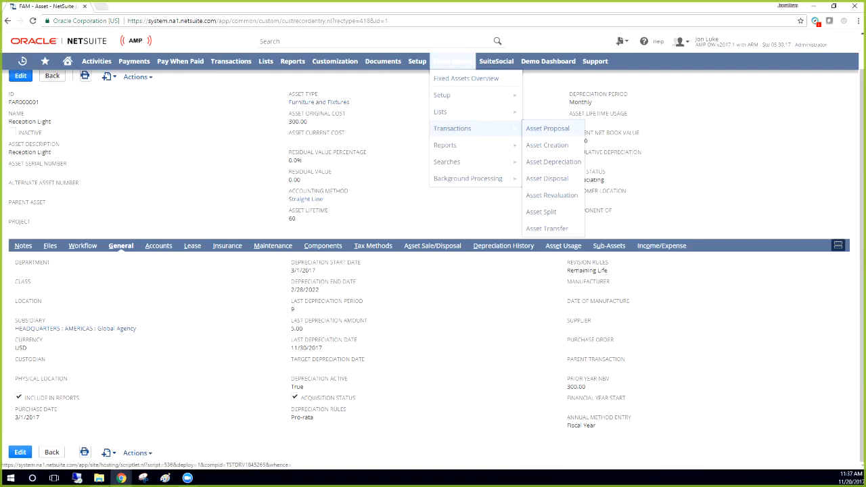
left_click(548, 128)
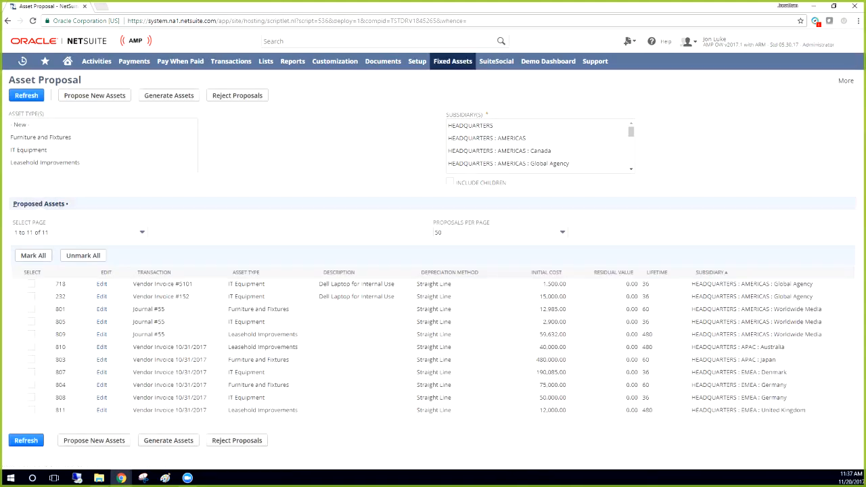
left_click(41, 137)
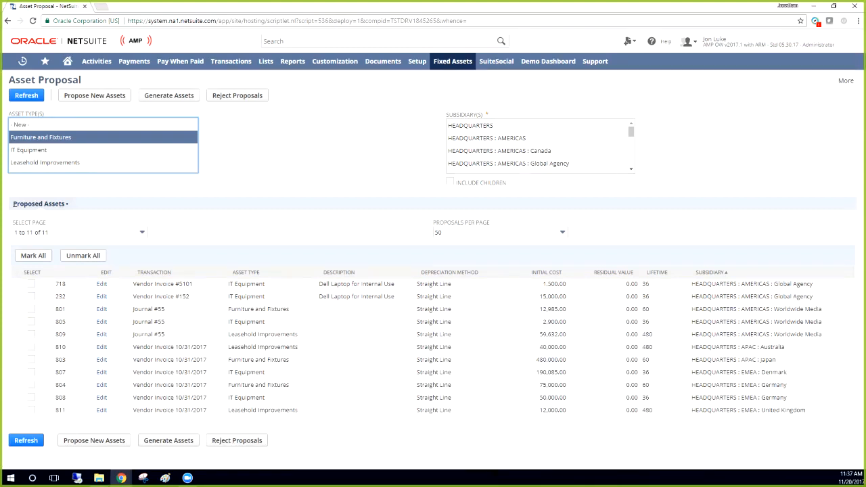
Search globally for 5101 and open the matching Dell vendor invoice in a new browser tab
left_click(273, 41)
type("5101")
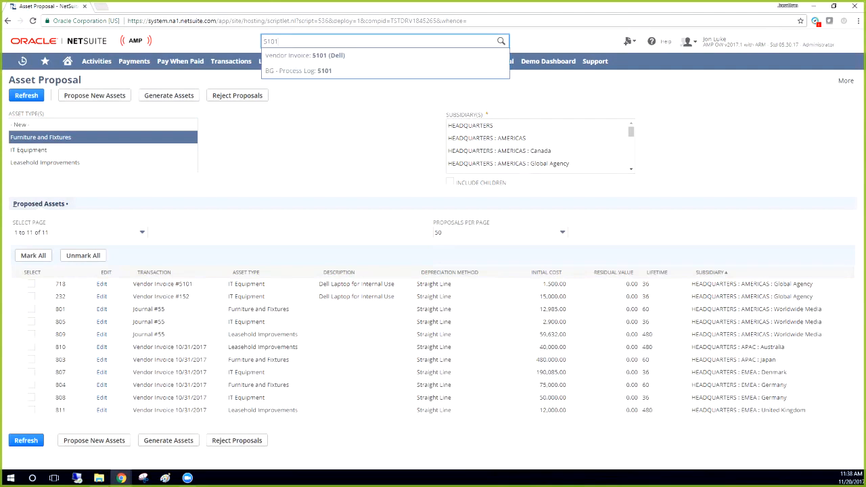
key("Down")
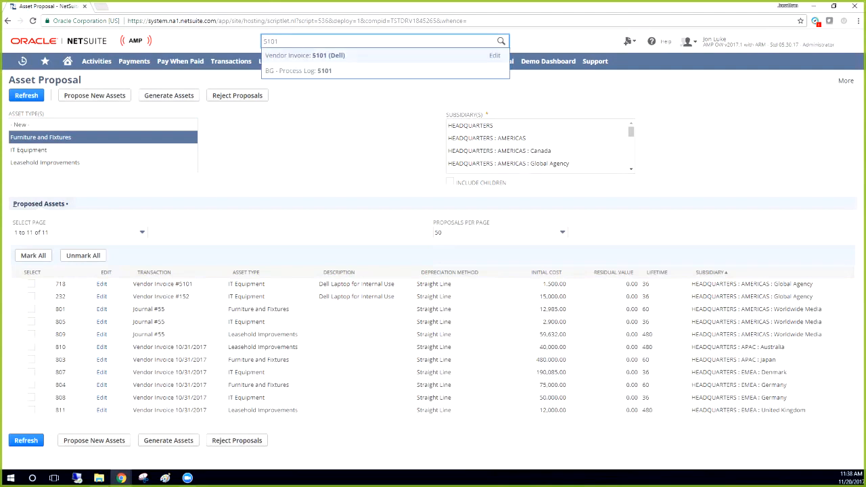
key("Return")
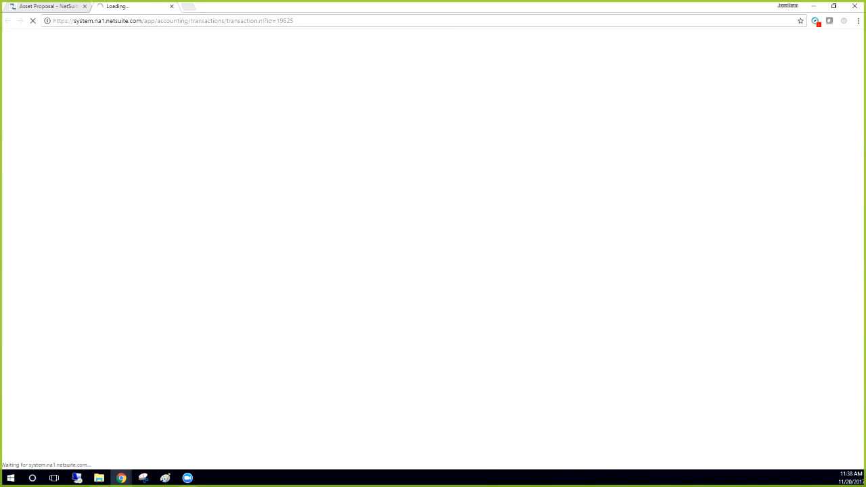
Return to the asset proposals and check the initial cost of the one created from Vendor Invoice #5101
key("ctrl+shift+Tab")
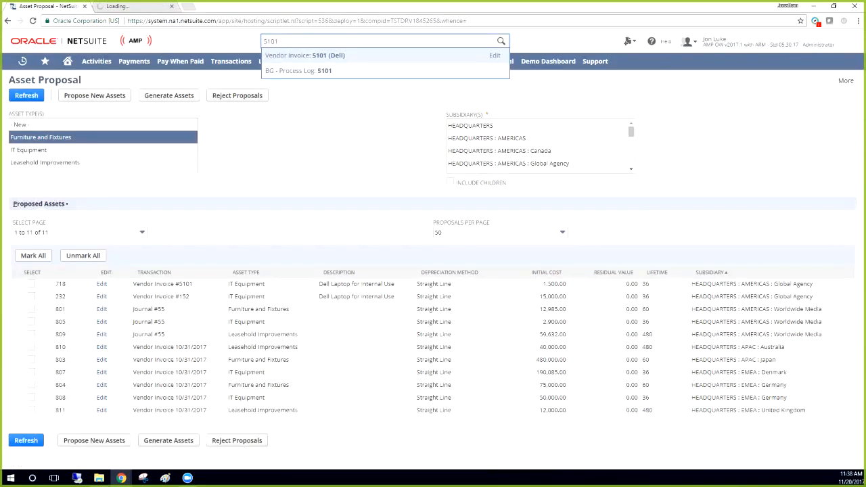
left_click_drag(566, 284, 542, 283)
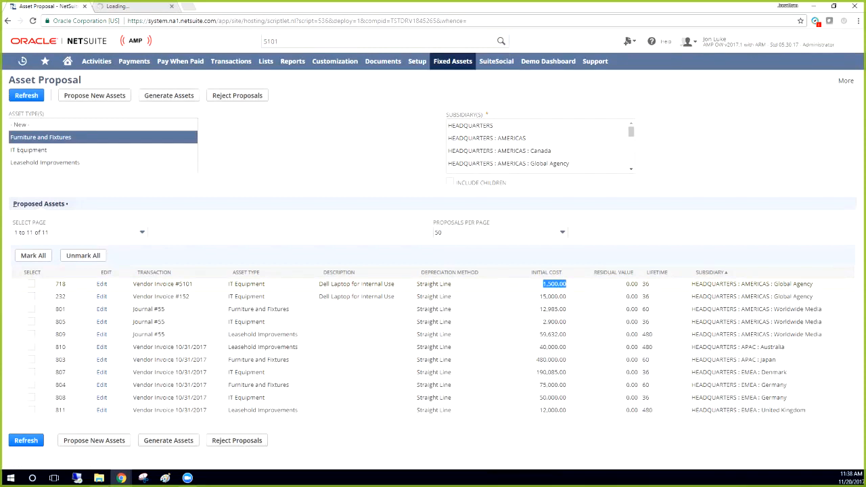
left_click_drag(543, 283, 255, 297)
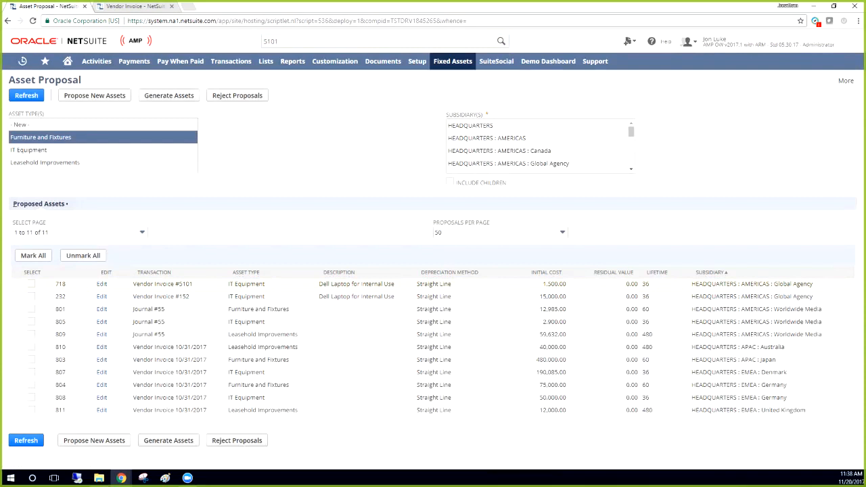
double_click(646, 334)
Examine the Dell Laptop item and its description on vendor invoice 5101
key("ctrl+Tab")
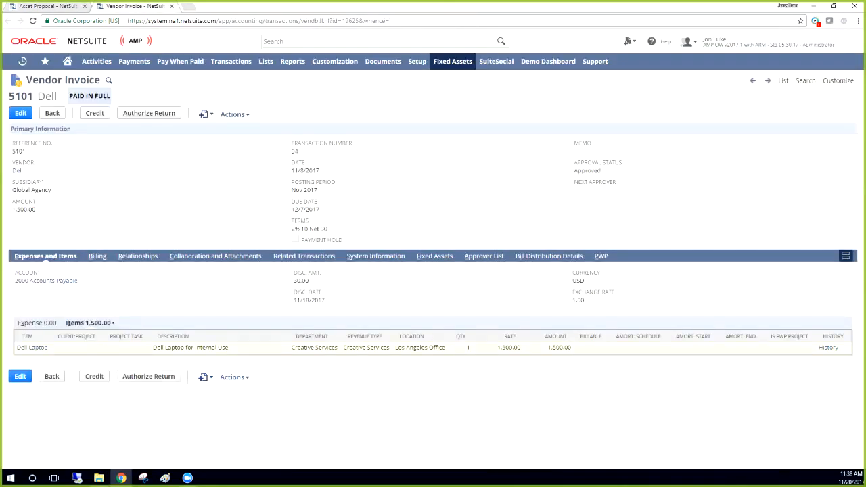
mouse_move(31, 346)
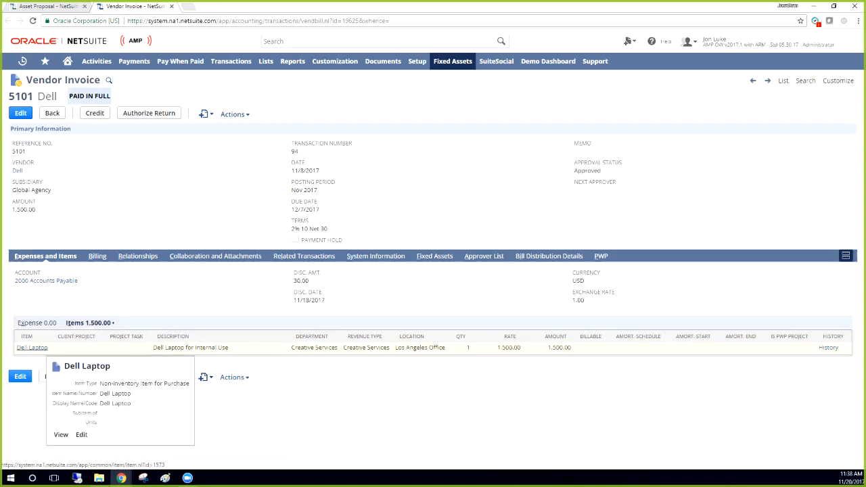
left_click_drag(152, 347, 228, 347)
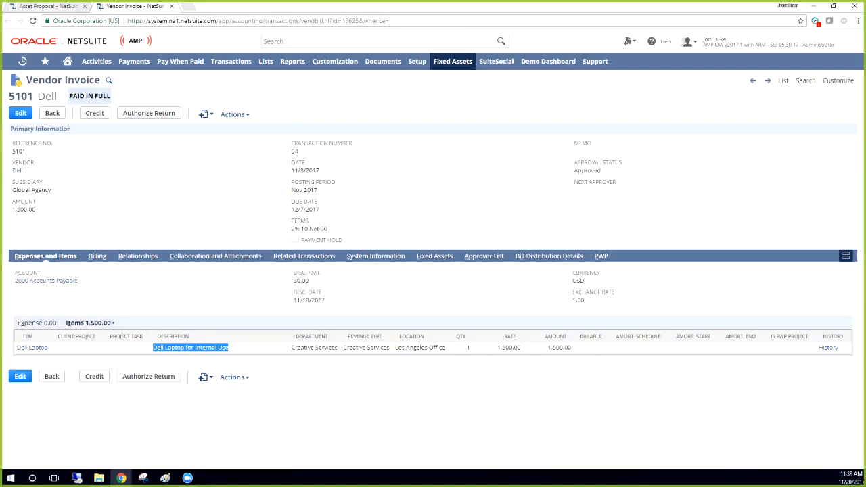
Compare the invoice with its asset proposal by checking the proposal's description and asset type
key("ctrl+shift+Tab")
left_click_drag(319, 284, 395, 283)
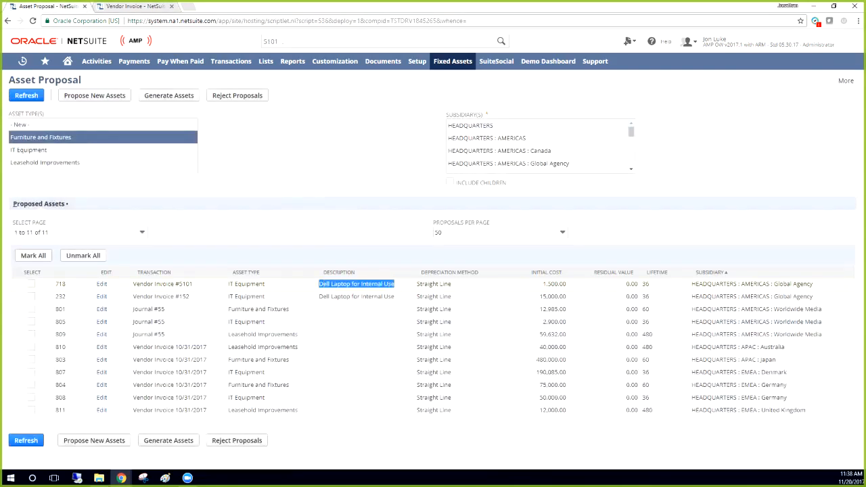
left_click_drag(262, 283, 228, 283)
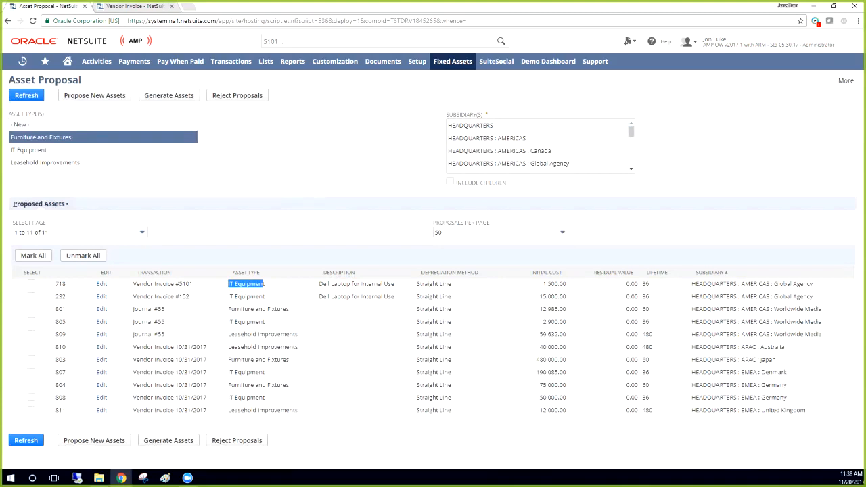
Check the item location and the subsidiary on the Dell vendor invoice
key("ctrl+Tab")
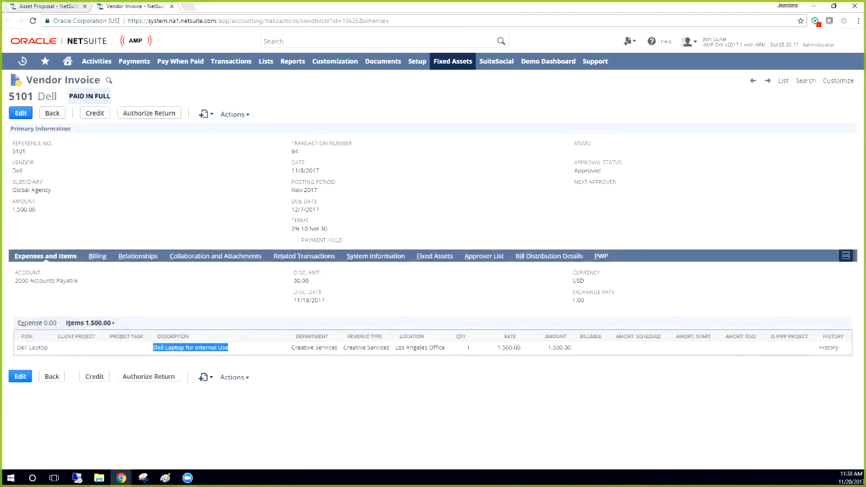
left_click_drag(446, 348, 417, 348)
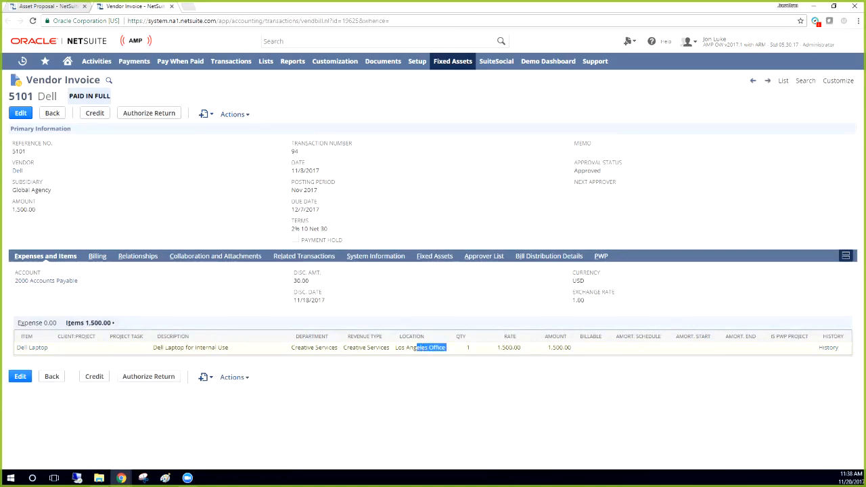
left_click_drag(52, 190, 15, 190)
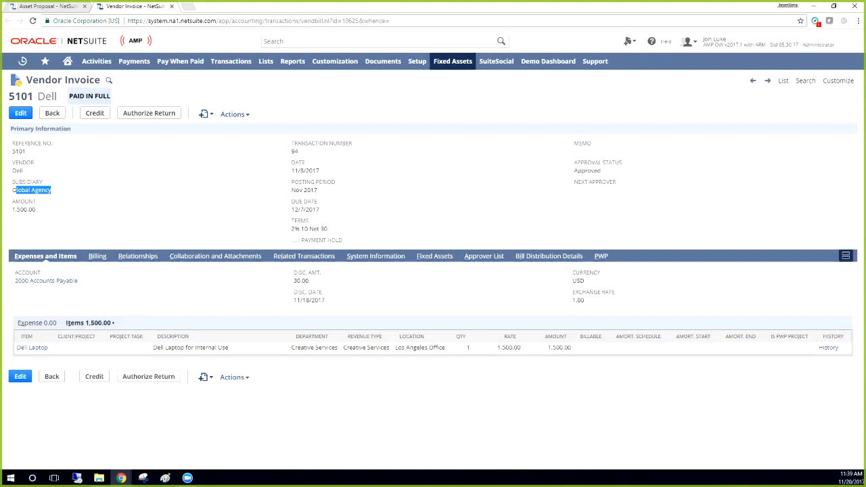
Open proposed asset 718 from Vendor Invoice #5101 for editing in a separate browser tab
left_click(55, 6)
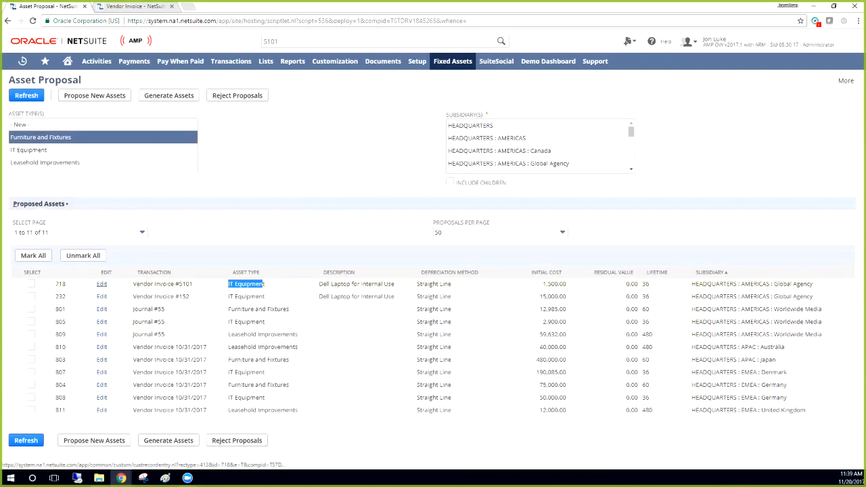
left_click(101, 283)
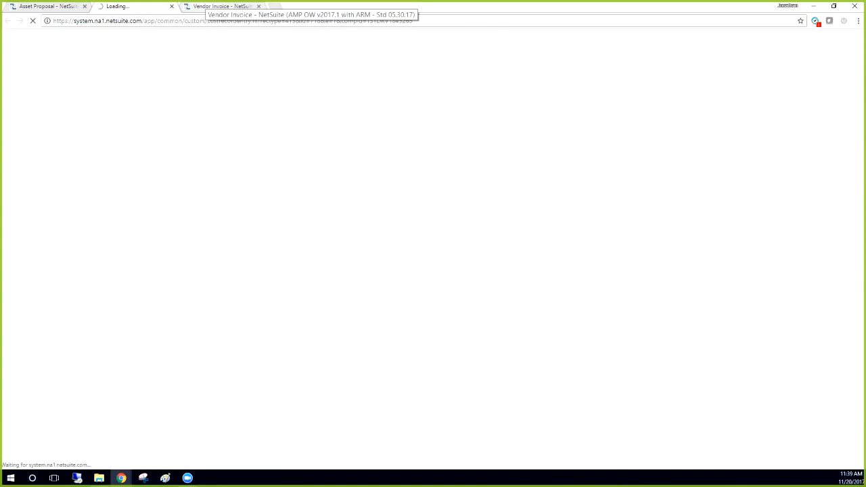
Check the Dell Laptop line's amount and quantity on the vendor invoice, and return to the asset proposals
left_click(221, 7)
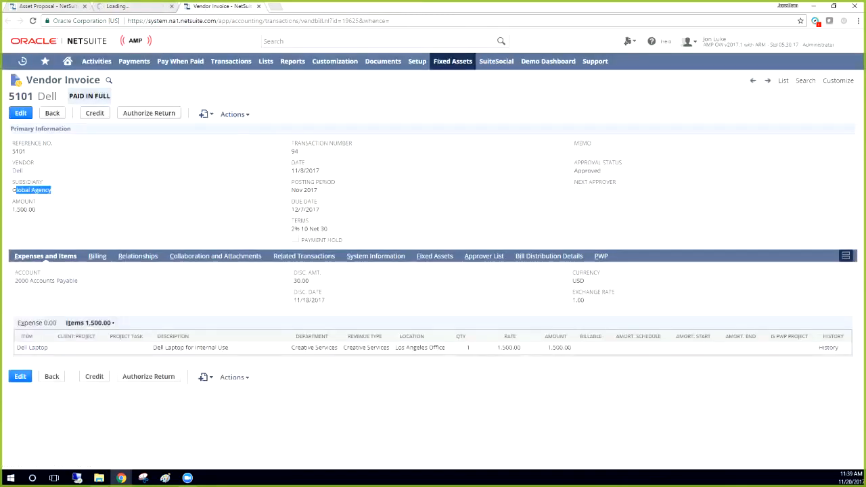
left_click_drag(547, 347, 571, 348)
left_click_drag(473, 347, 465, 348)
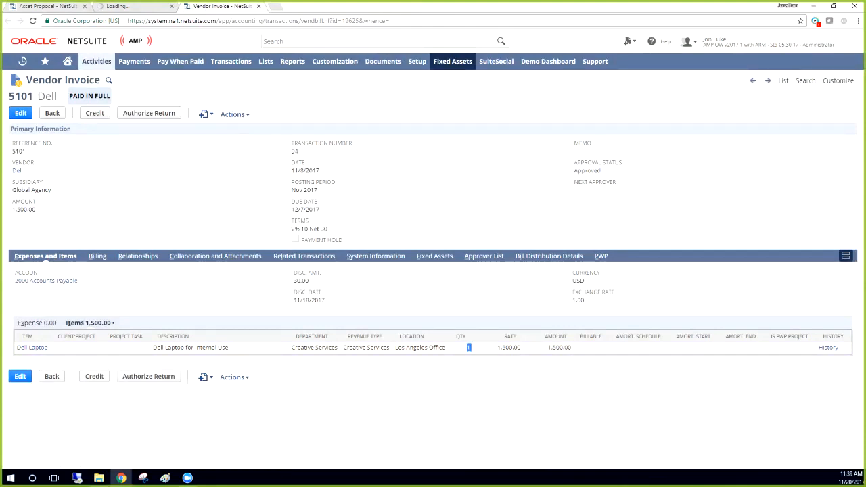
left_click(62, 6)
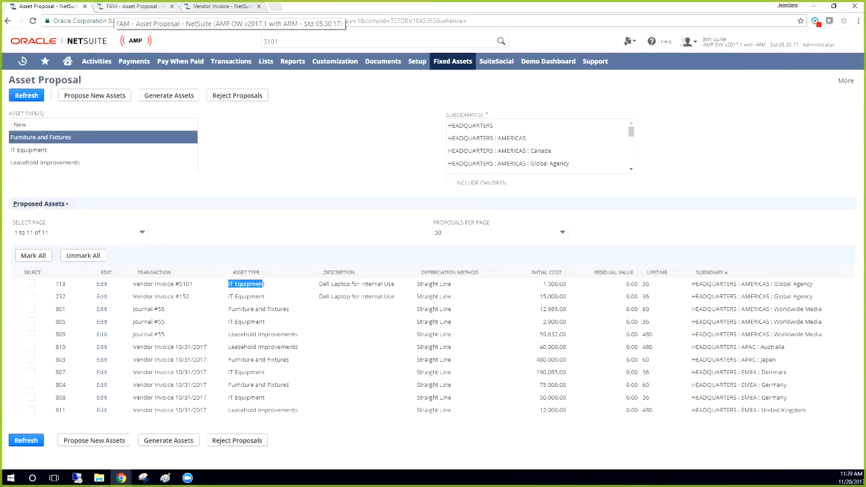
Review the asset lifetime and the general purchase and depreciation start dates on the Vendor Invoice #5101 asset proposal
left_click(132, 6)
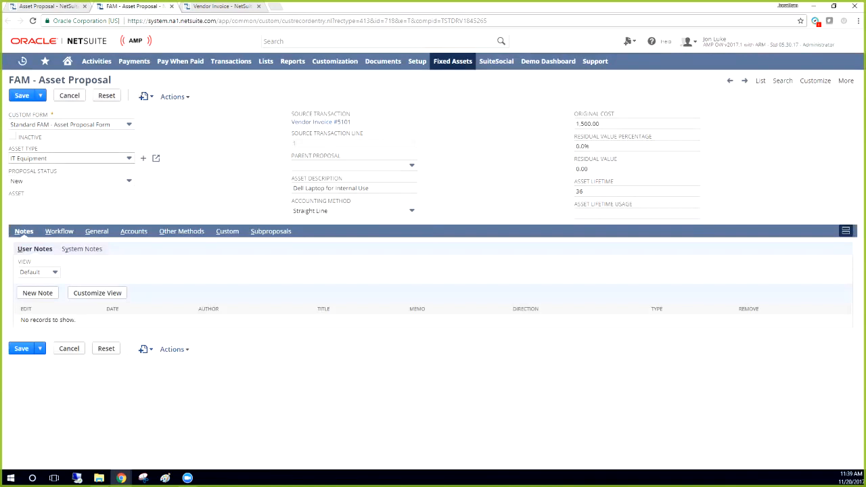
left_click(609, 191)
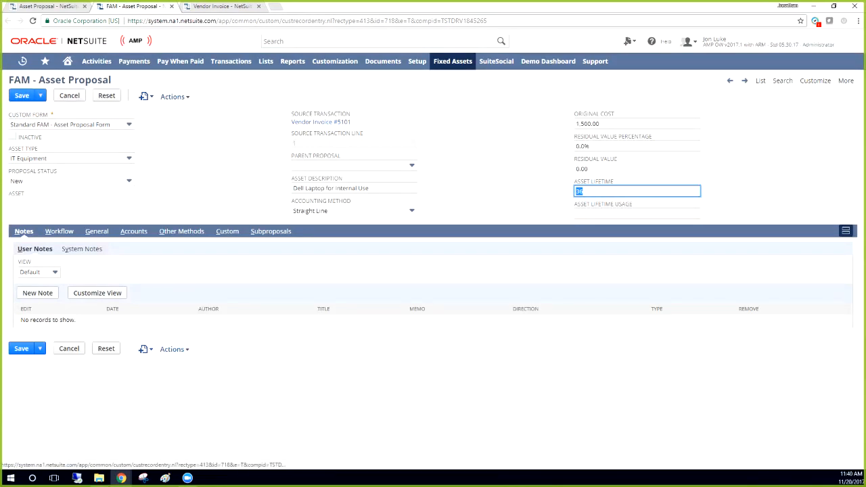
left_click(96, 230)
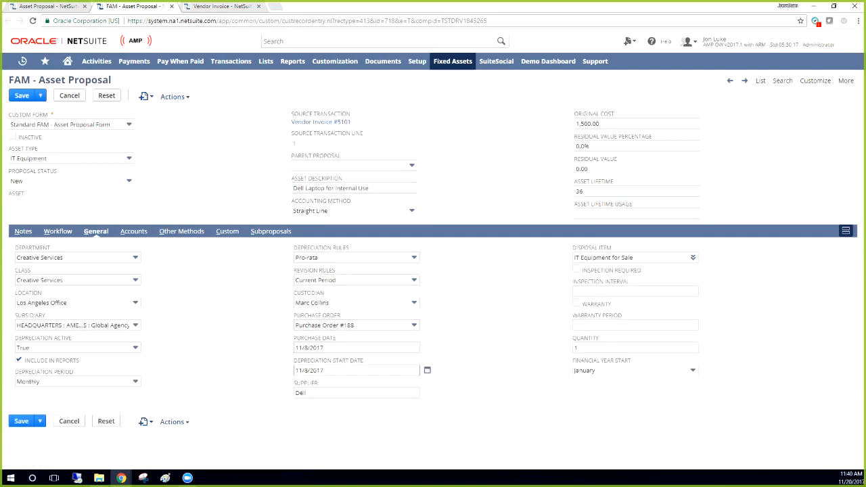
left_click(351, 370)
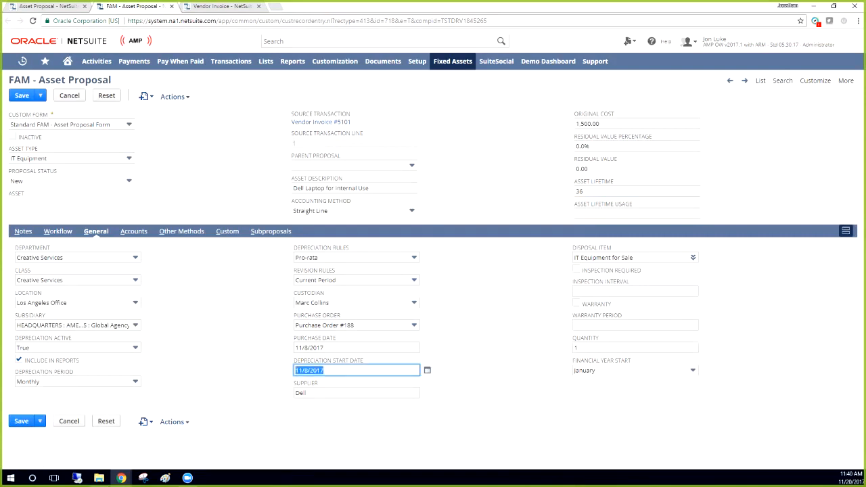
left_click(352, 347)
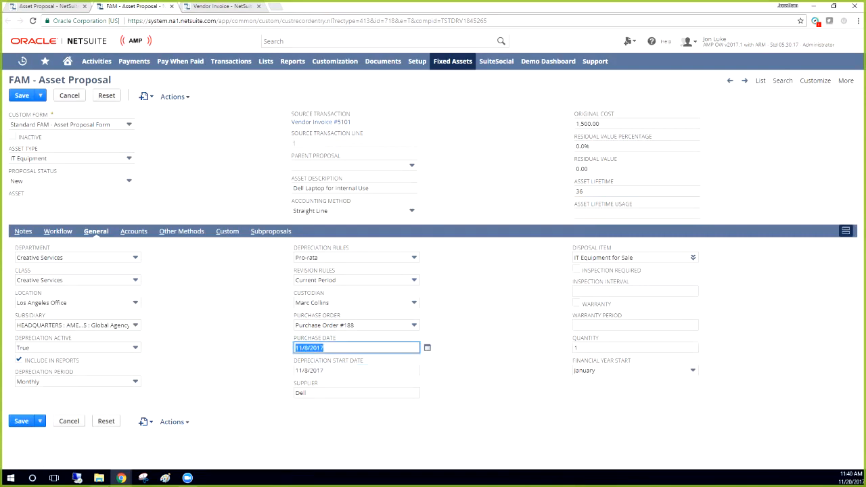
left_click(378, 337)
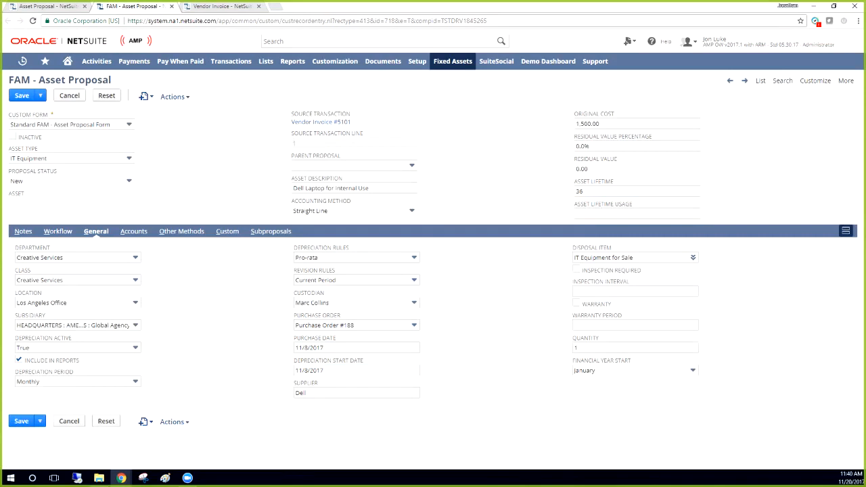
Check the accounts assigned on the asset proposal, close it, and return to the list of proposed assets
left_click(134, 231)
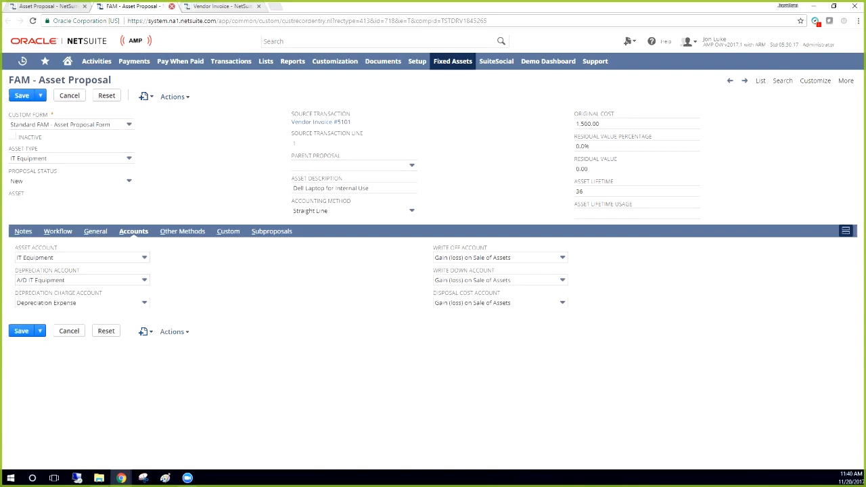
left_click(172, 6)
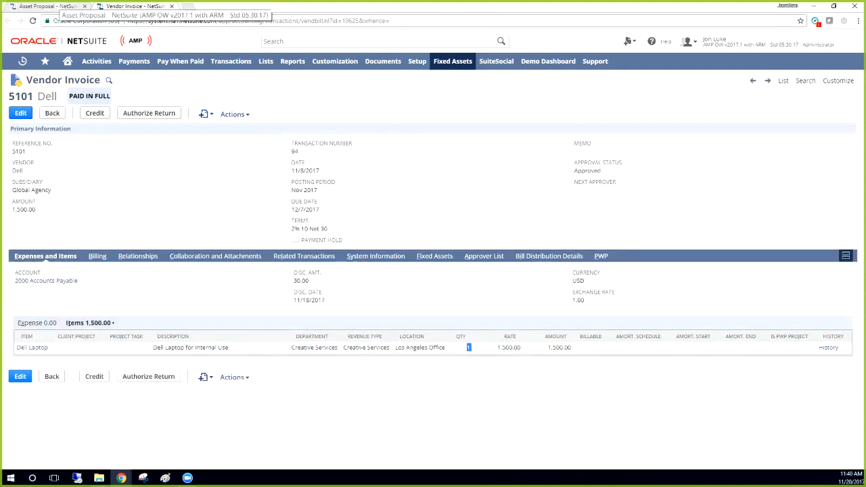
key("ctrl+shift+Tab")
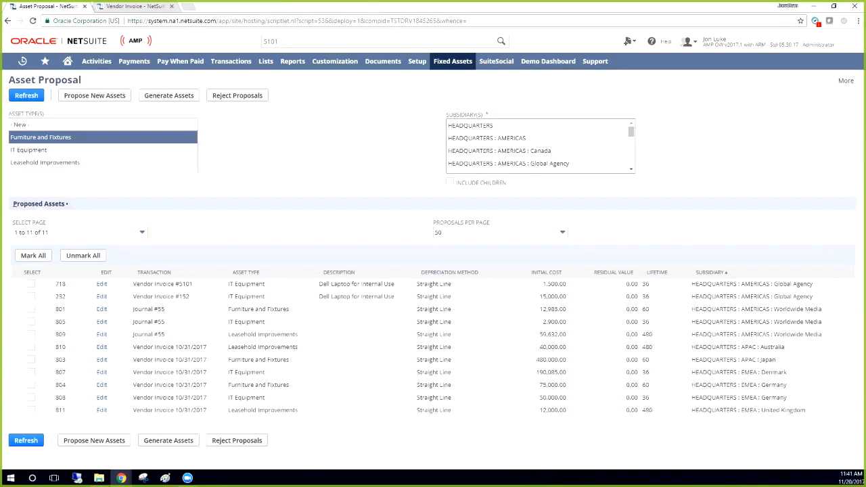
Propose new assets for the HEADQUARTERS subsidiary with its child subsidiaries included
left_click(470, 125)
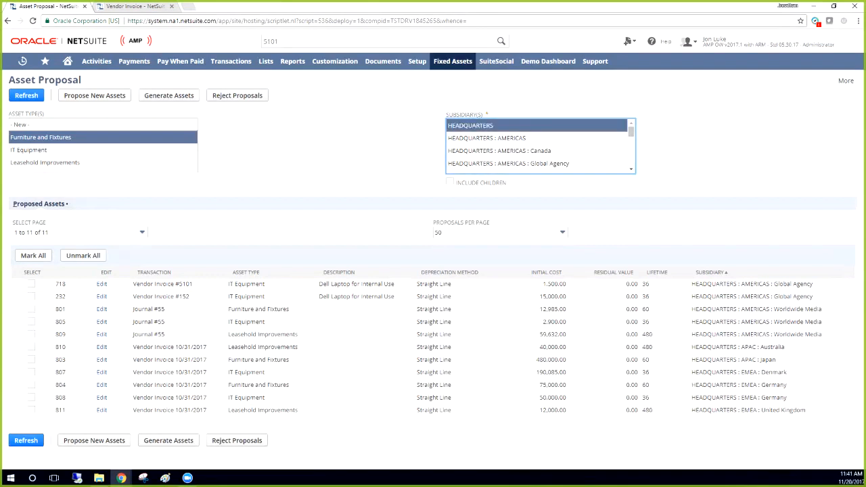
left_click(450, 181)
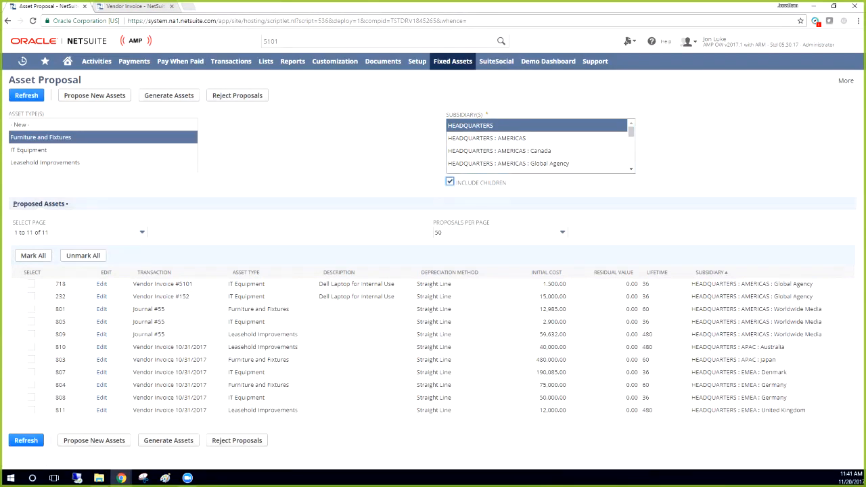
left_click(94, 96)
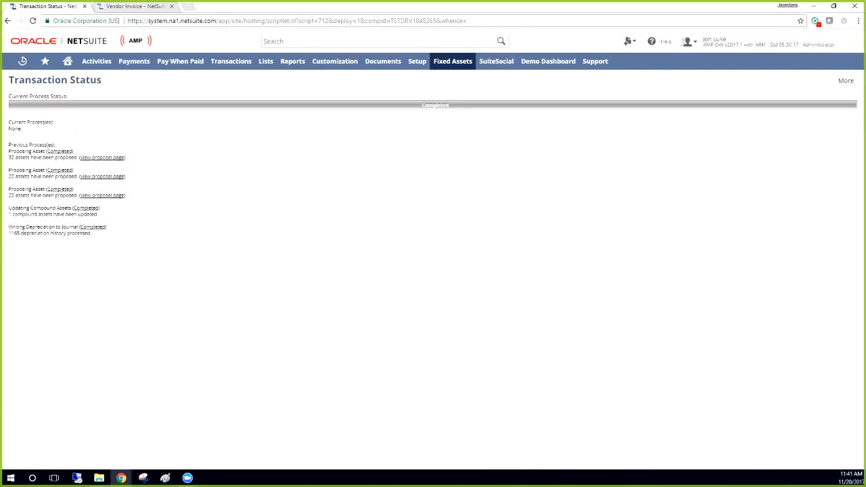
Check the result of the latest asset proposal process, open its proposal page, and close the transaction status page
left_click_drag(36, 157, 78, 157)
left_click(78, 157)
left_click_drag(9, 79, 63, 157)
left_click(63, 158)
left_click(102, 157)
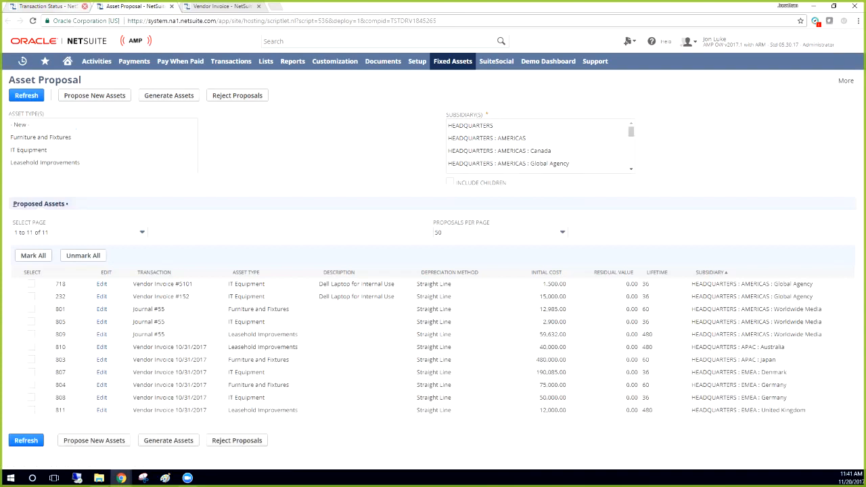
left_click(84, 6)
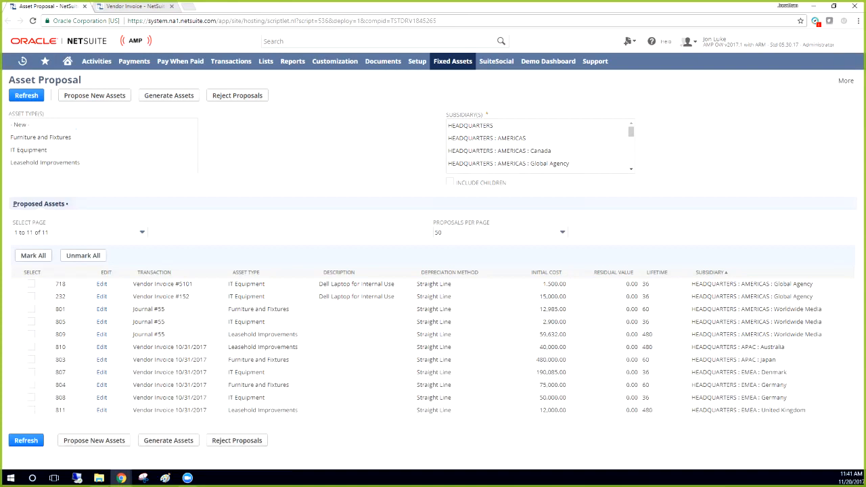
Try to refresh the proposed assets list, first without a subsidiary and again with HEADQUARTERS selected
left_click(74, 232)
left_click(41, 241)
left_click(26, 95)
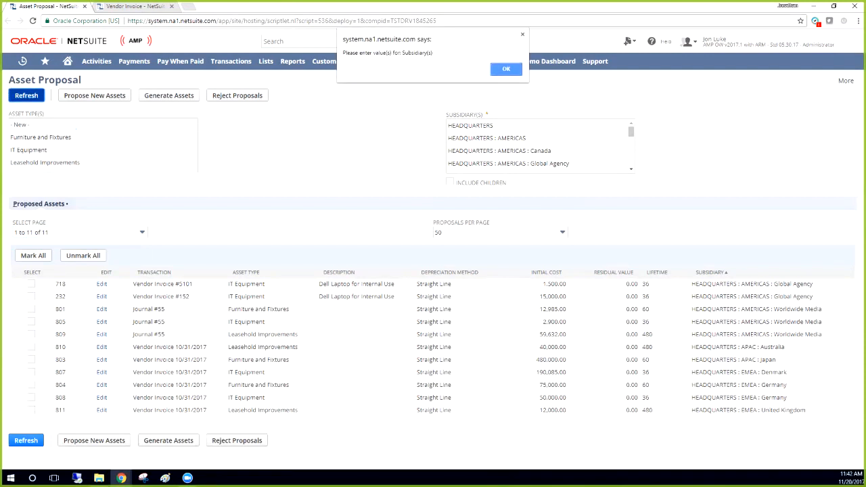
key("Return")
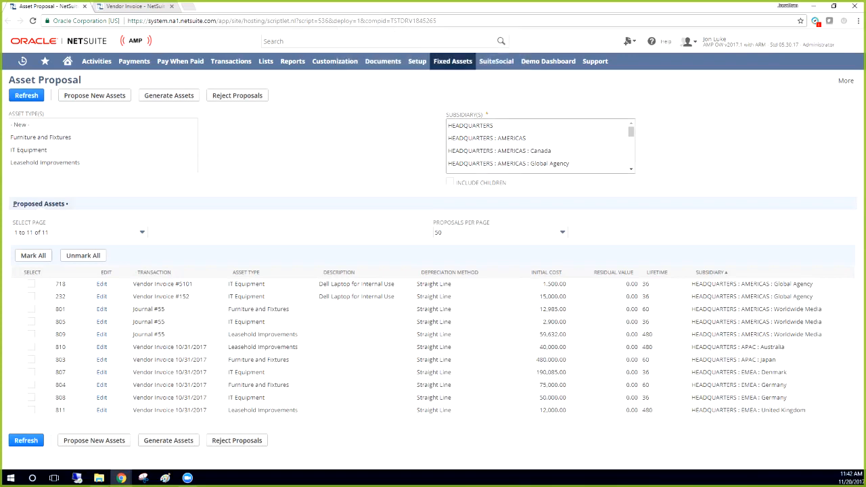
left_click(470, 125)
left_click(450, 182)
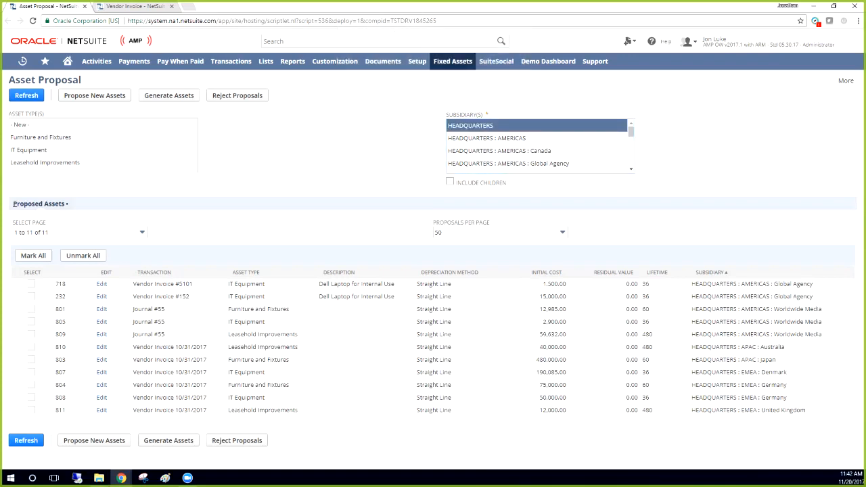
left_click(26, 95)
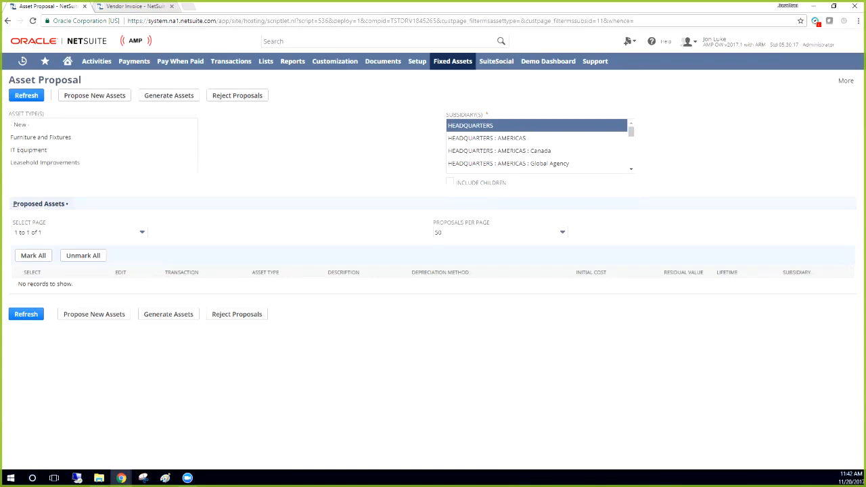
Filter the proposed assets by the HEADQUARTERS : AMERICAS : Global Agency subsidiary
left_click(486, 138)
scroll(537, 145, "down", 2)
scroll(537, 145, "up", 2)
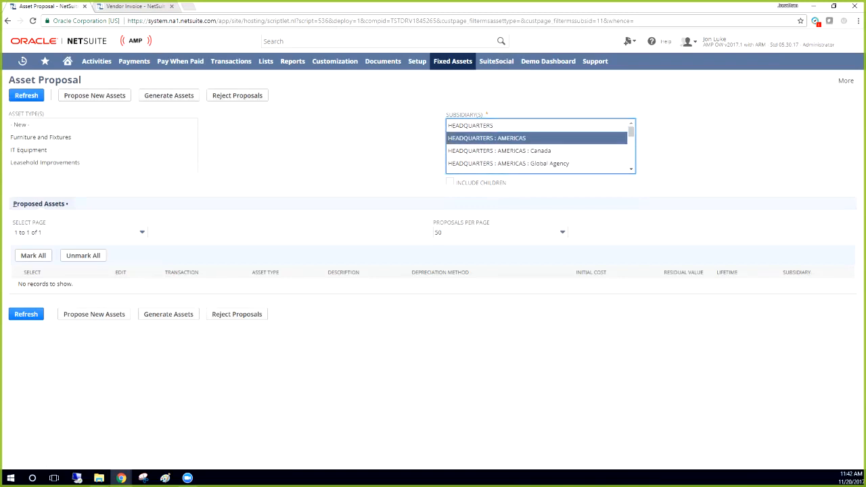
left_click(508, 163)
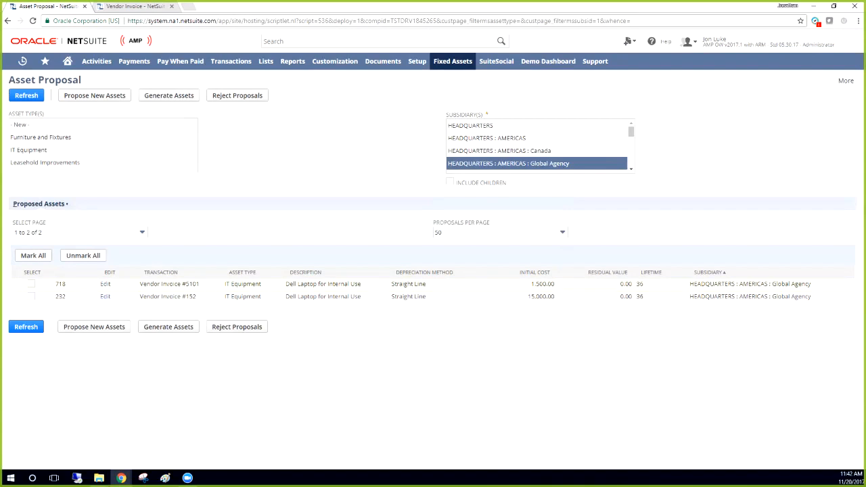
Select proposed asset 718 from Vendor Invoice #5101 and generate the asset from it
left_click_drag(255, 284, 169, 284)
left_click(169, 284)
left_click(32, 283)
left_click(168, 95)
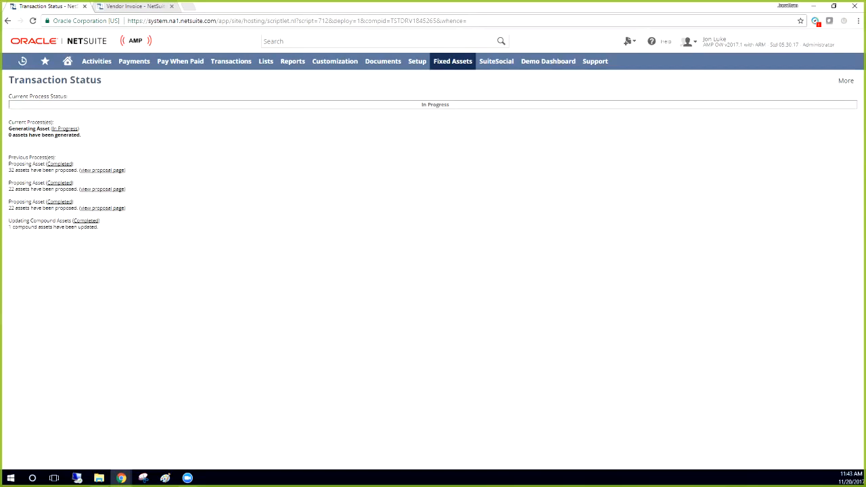
Open the fixed asset list in place of the vendor invoice and sort it by ID in descending order
left_click(128, 7)
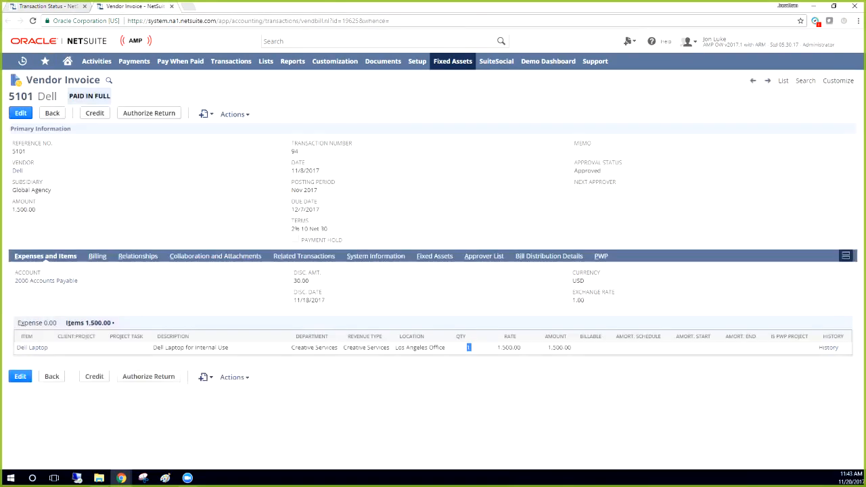
mouse_move(453, 62)
mouse_move(441, 112)
left_click(534, 111)
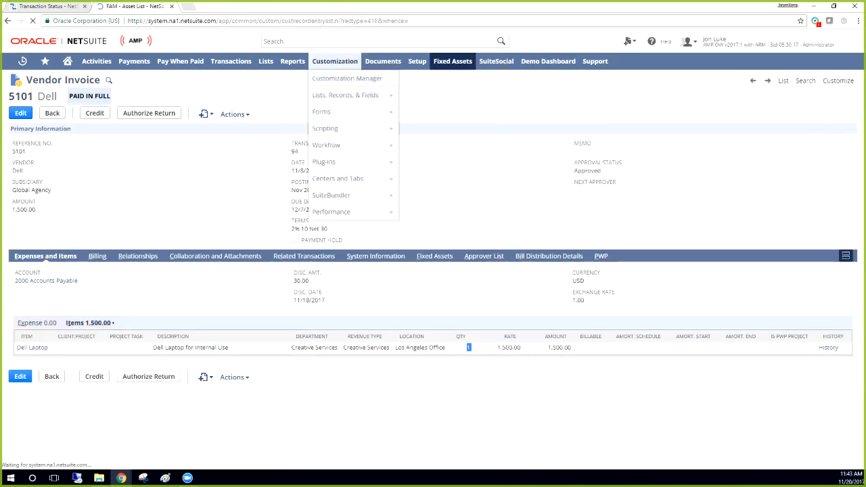
left_click(50, 148)
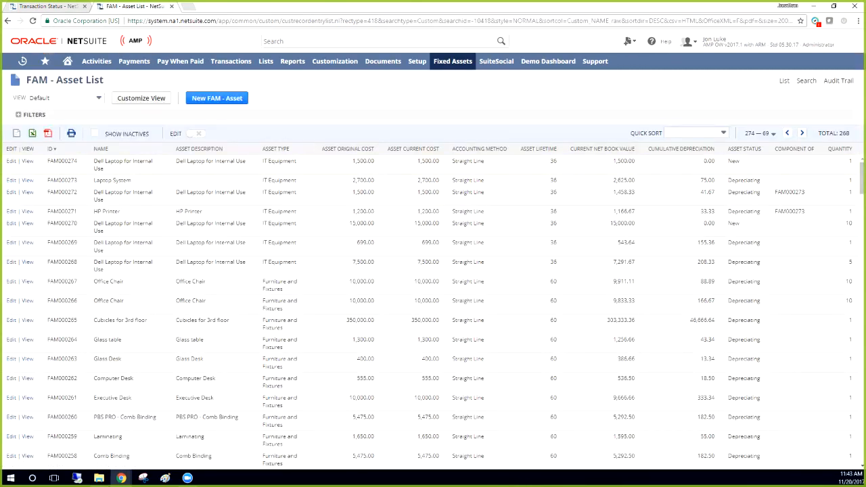
Check the status of the asset generation process and return to the asset list
left_click(48, 6)
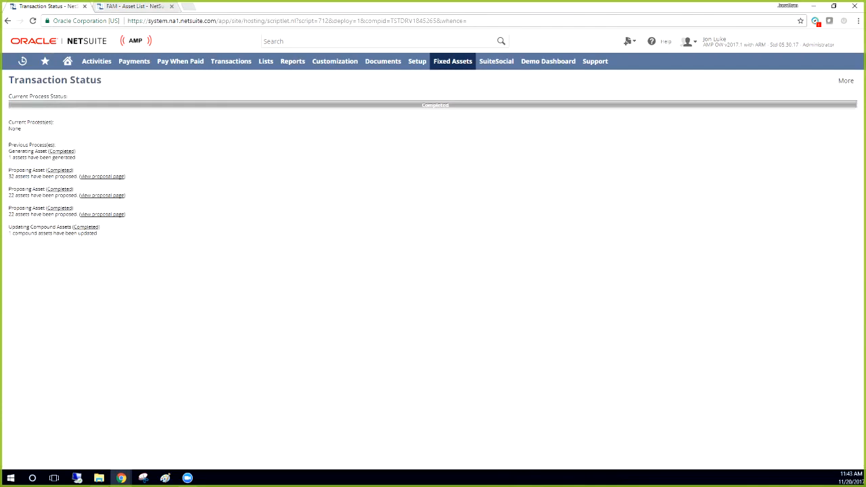
triple_click(42, 157)
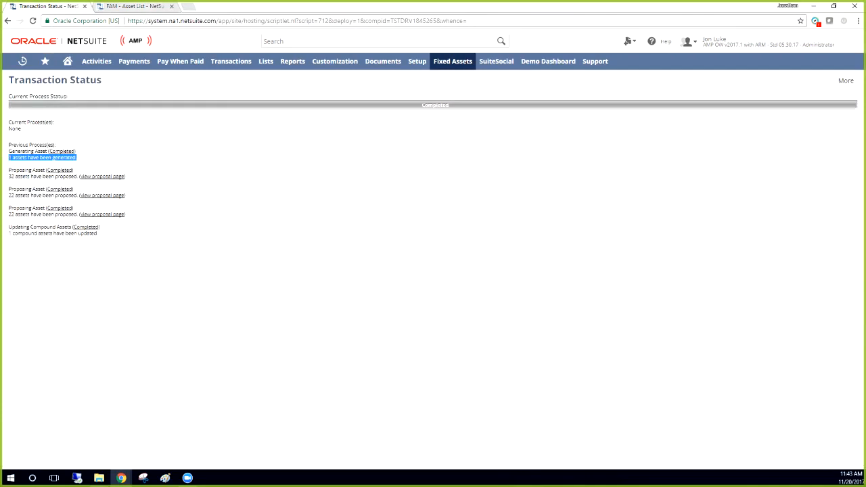
left_click(136, 6)
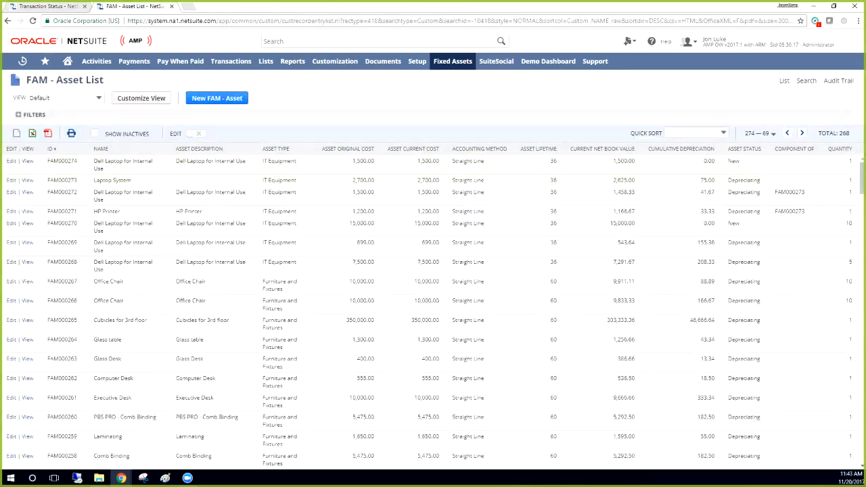
Check the ID, net book value and original cost of asset FAM000274, and open its record for viewing
left_click_drag(49, 161, 78, 161)
double_click(623, 161)
double_click(363, 161)
left_click(28, 161)
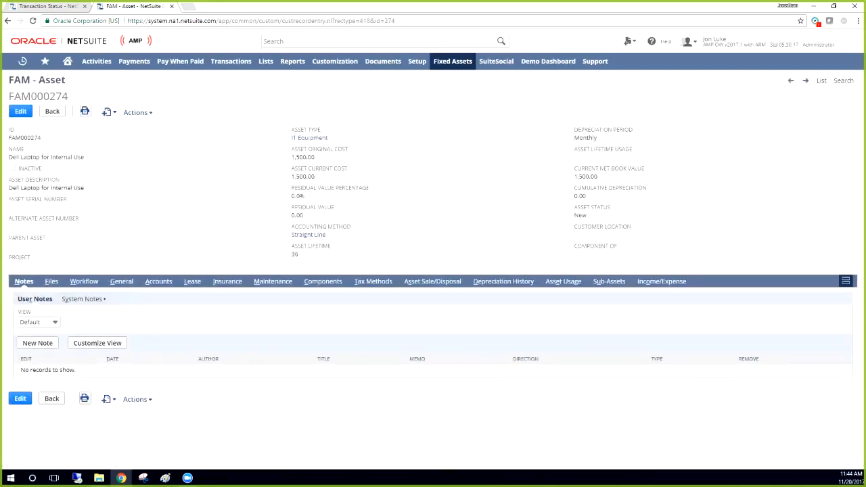
Review the asset's name, its general classification details and its depreciation start date
left_click_drag(23, 157, 84, 157)
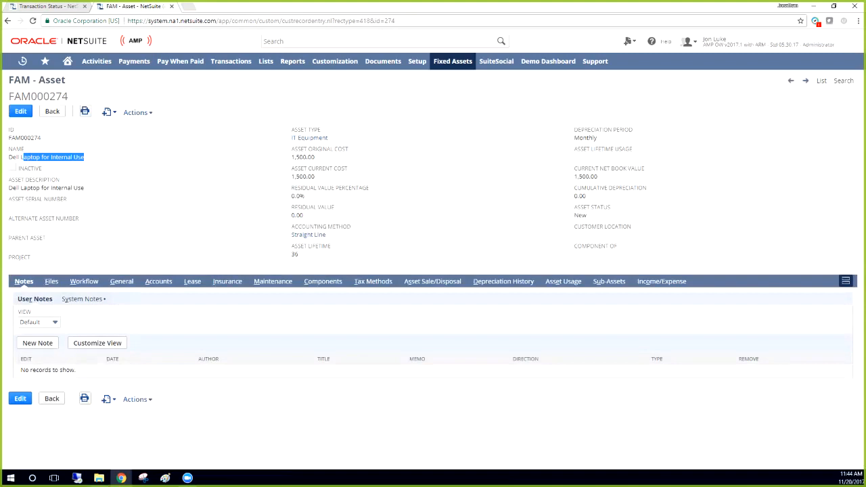
left_click(122, 280)
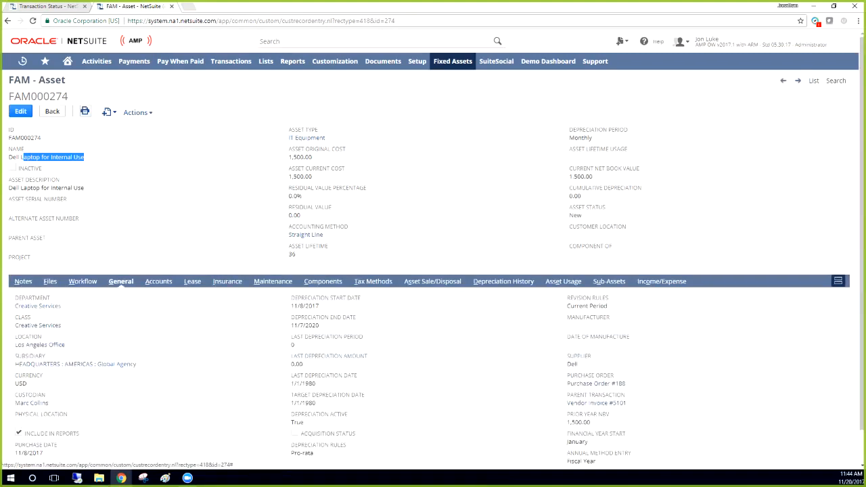
scroll(122, 281, "down", 1)
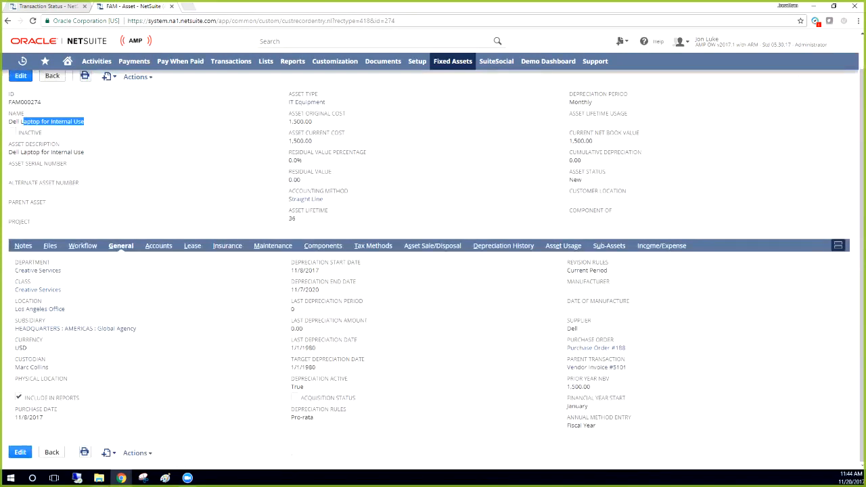
left_click_drag(43, 417, 15, 262)
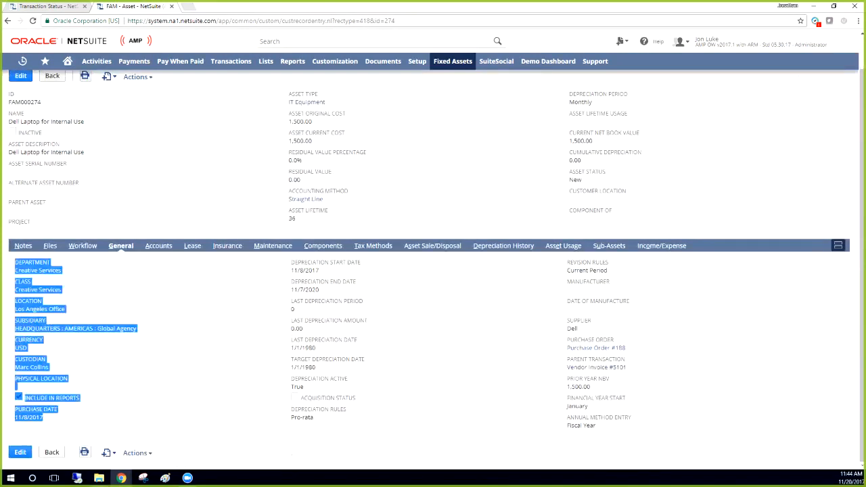
left_click_drag(319, 270, 290, 269)
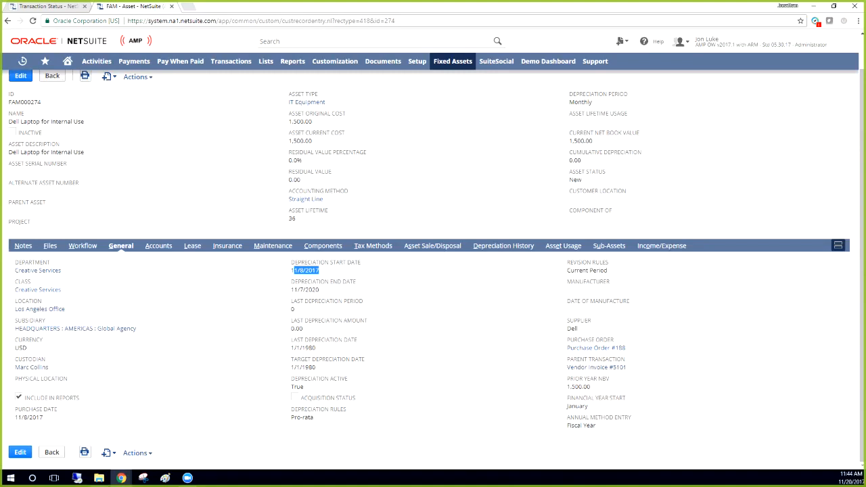
Check the asset's parent transaction and its assigned accounts, and return to the record's notes
left_click_drag(626, 367, 567, 367)
left_click(574, 367)
left_click(158, 245)
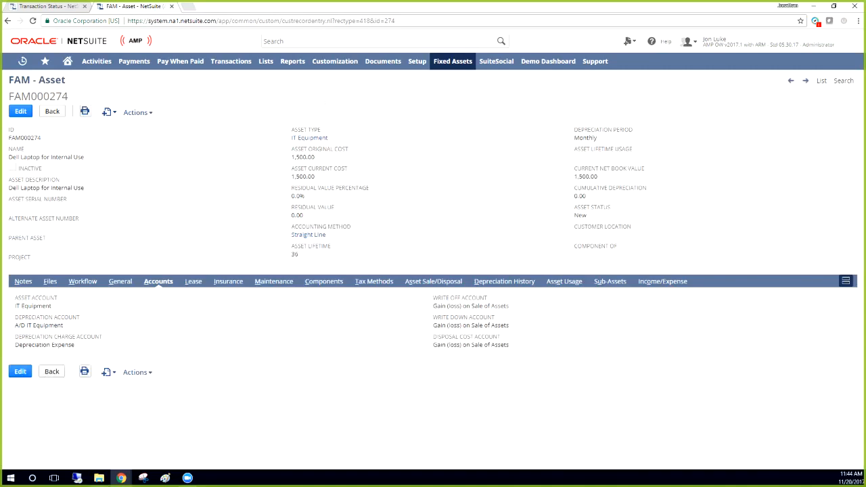
left_click(23, 281)
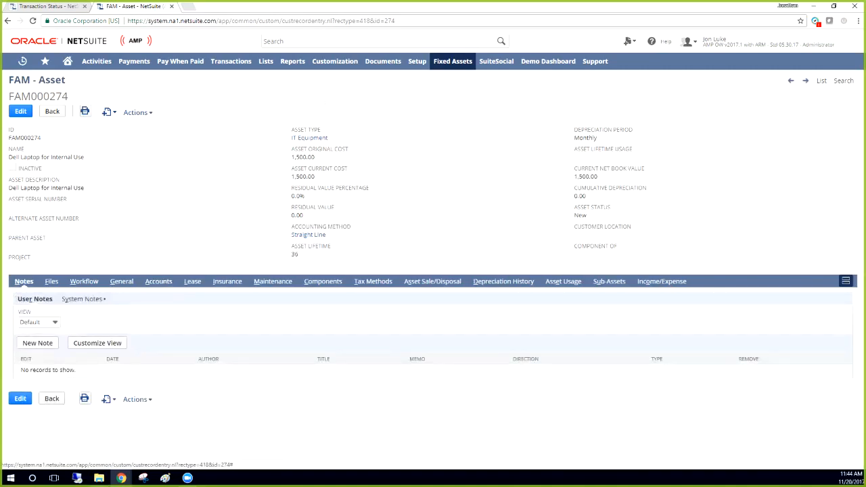
Start an asset transfer and choose FAM000274 Dell Laptop for Internal Use as the asset
left_click(121, 281)
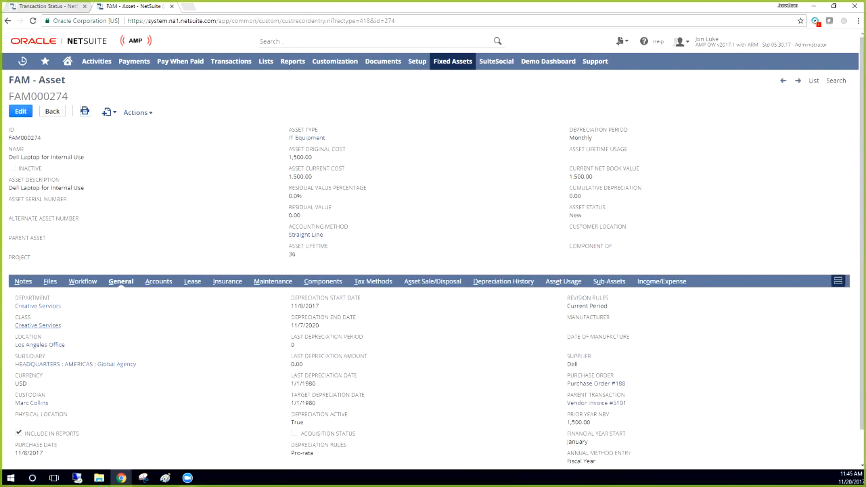
mouse_move(452, 61)
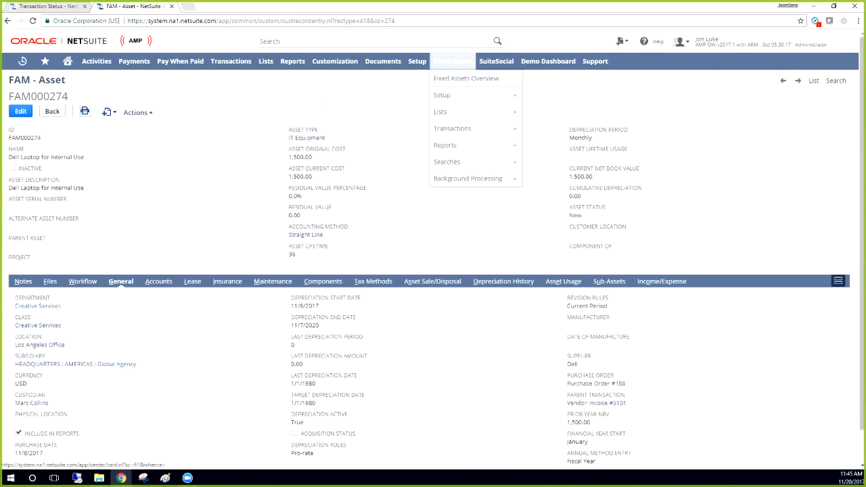
mouse_move(473, 112)
mouse_move(473, 129)
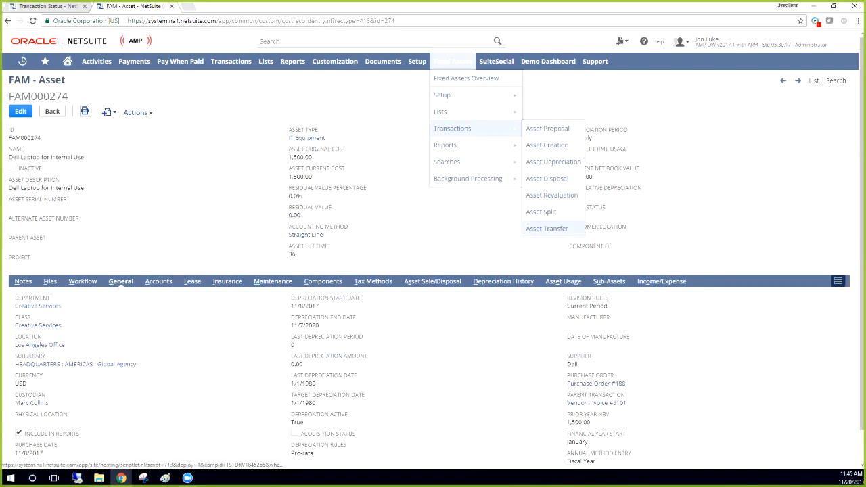
left_click(547, 228)
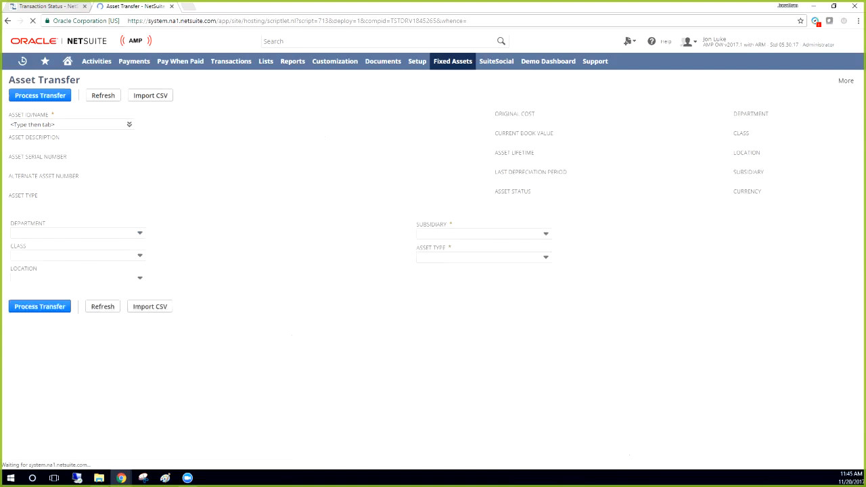
type("fam000274")
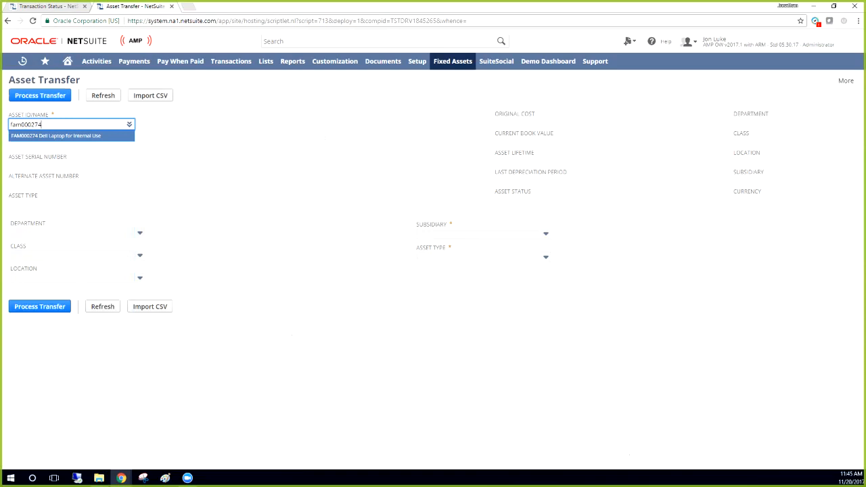
key("Return")
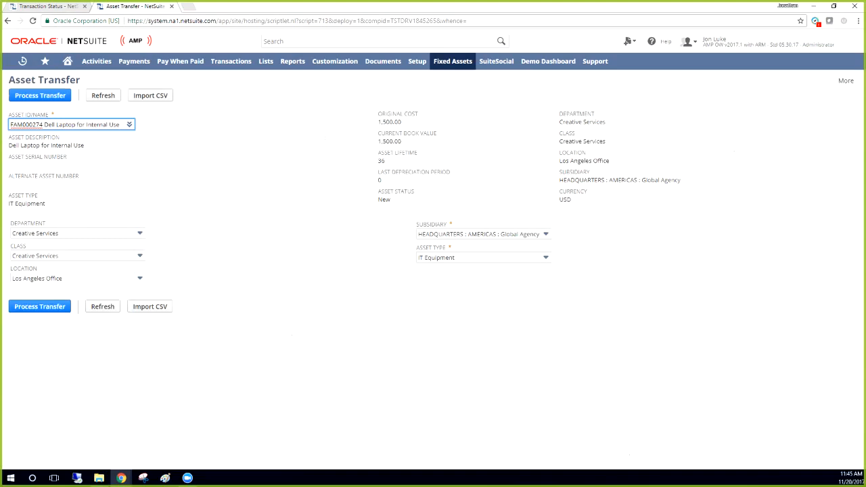
Review the asset's current cost, status, classification and asset type on the transfer form
left_click_drag(609, 203, 352, 112)
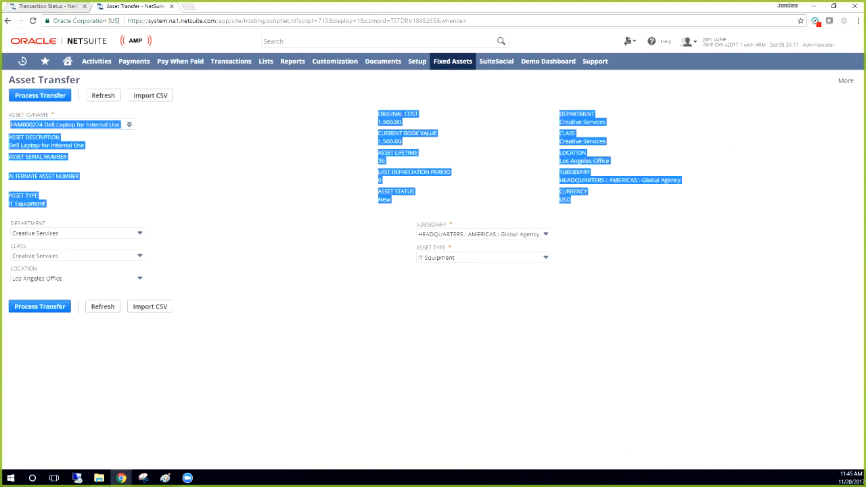
left_click(352, 112)
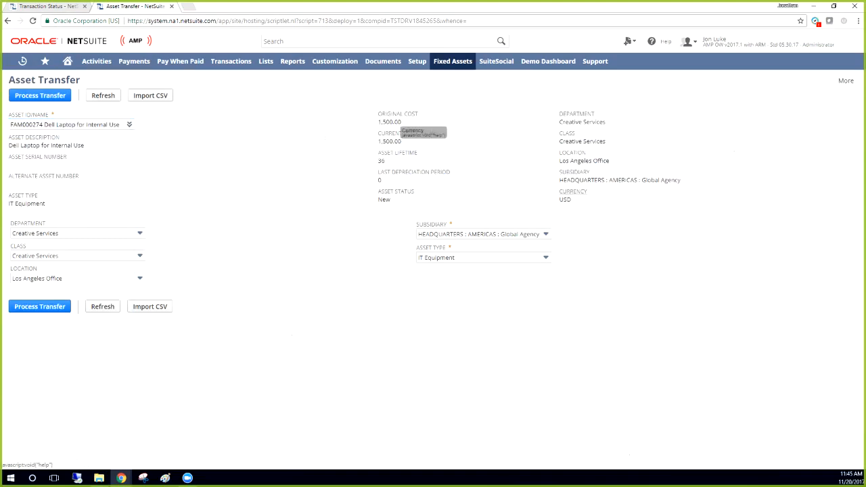
left_click_drag(406, 200, 11, 125)
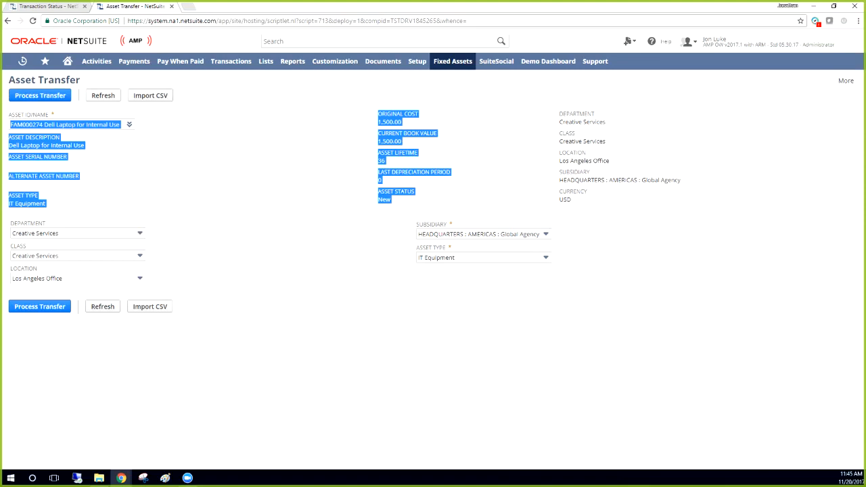
left_click_drag(45, 203, 23, 203)
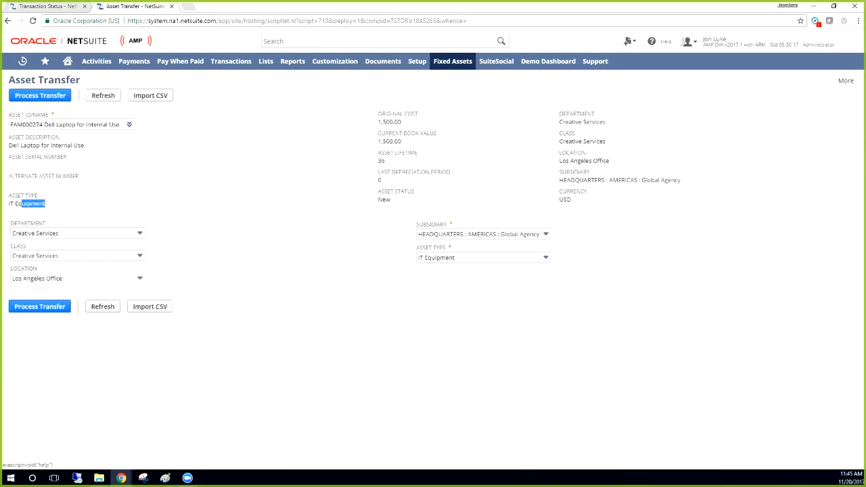
left_click(22, 203)
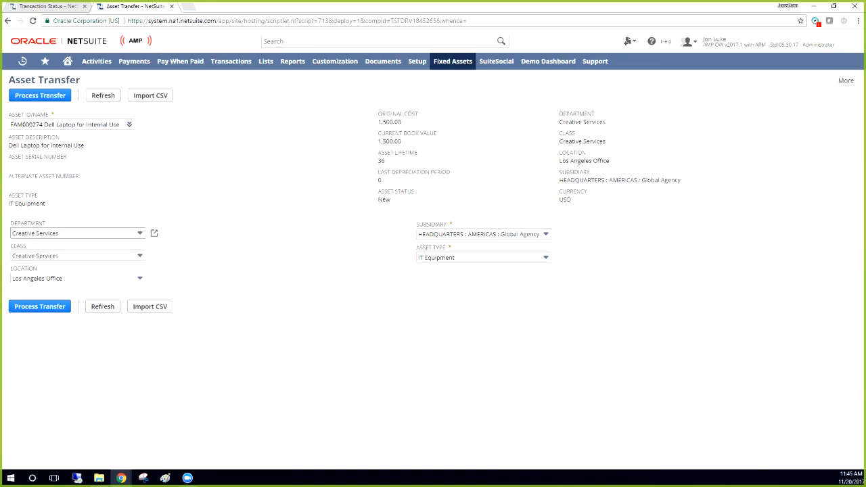
Set the transfer's department to Creative Services : Production Services and its class to Creative Services : Design Services
left_click(74, 233)
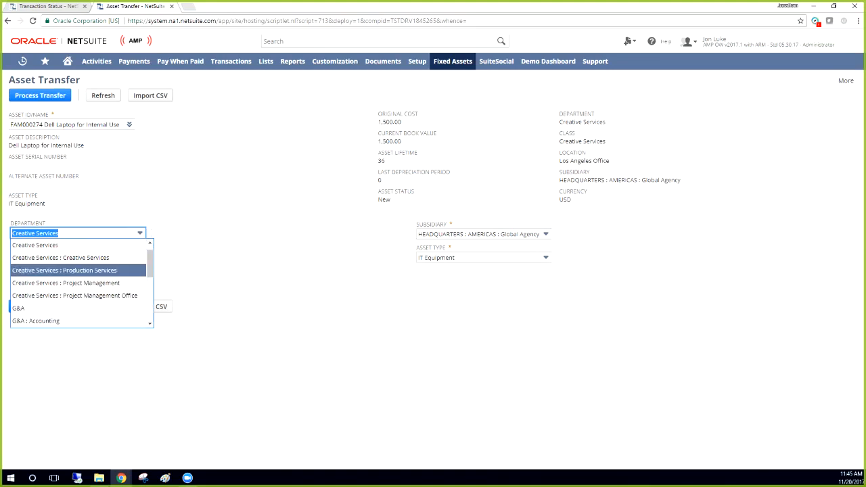
left_click(65, 269)
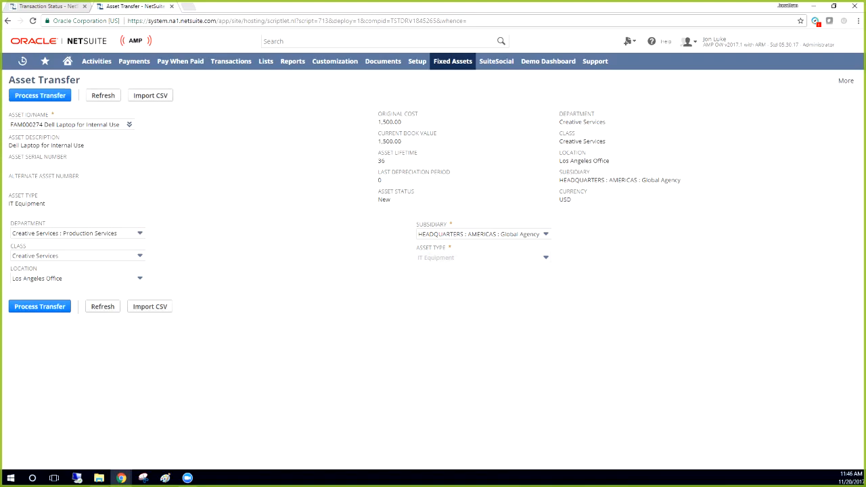
left_click(74, 232)
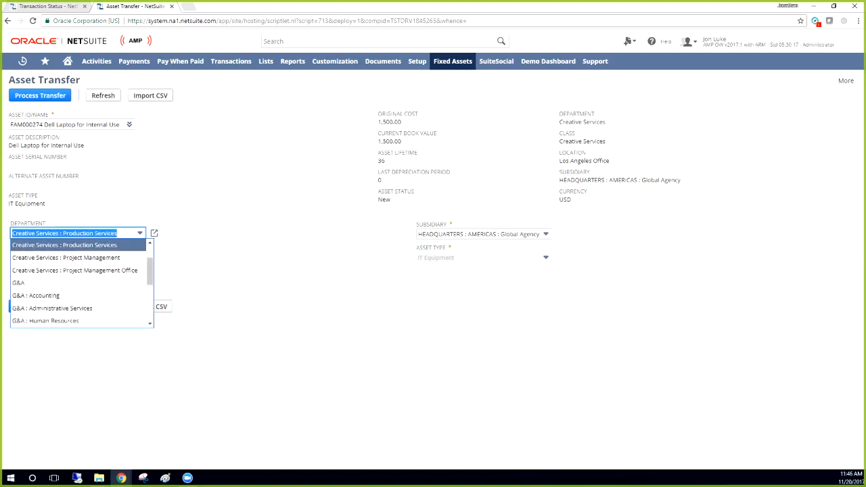
key("Tab")
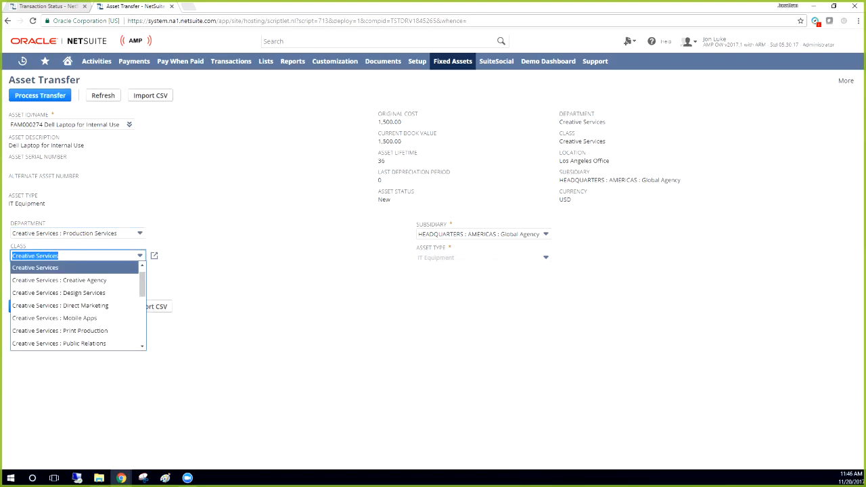
key("Down")
key("Down")
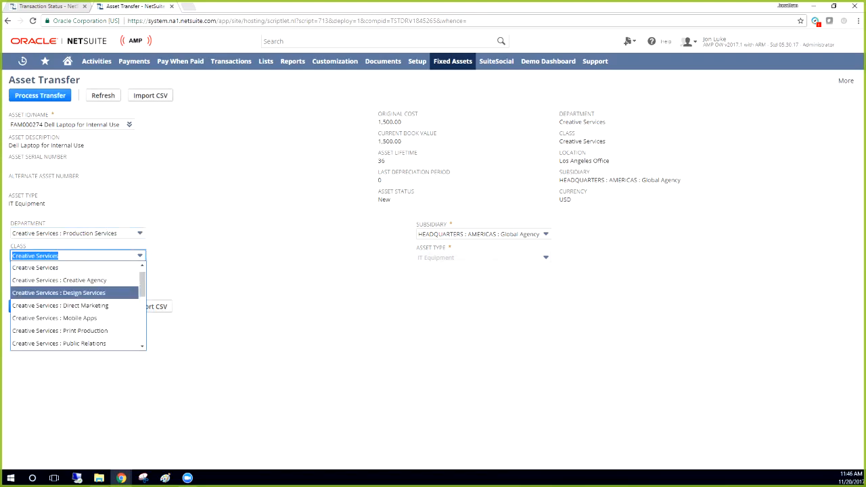
key("Down")
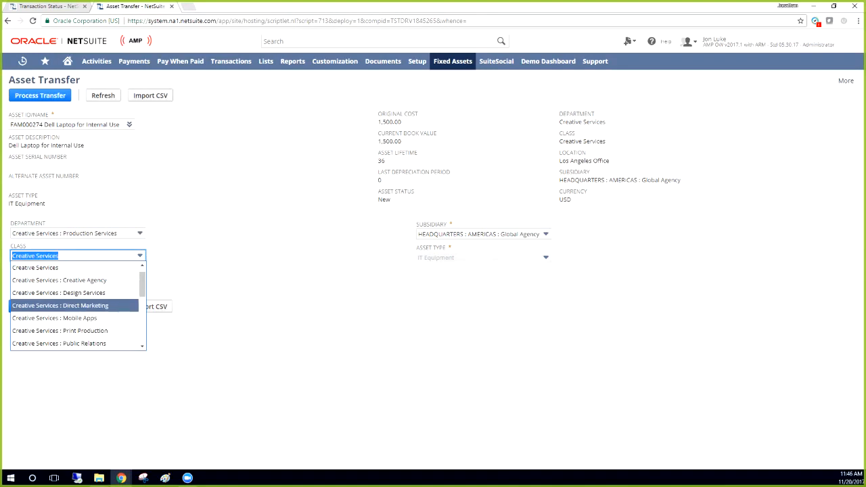
key("Return")
key("Up")
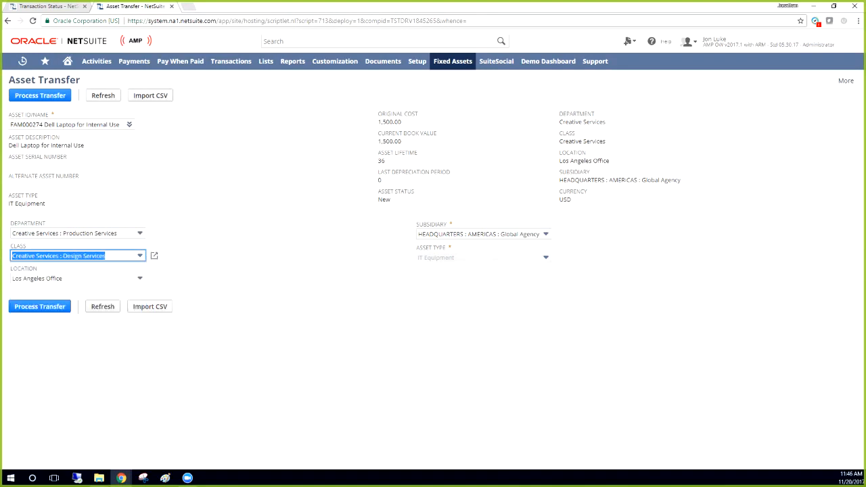
Process the asset transfer with the Los Angeles Office location and check the transfer process status
left_click(140, 278)
left_click(140, 278)
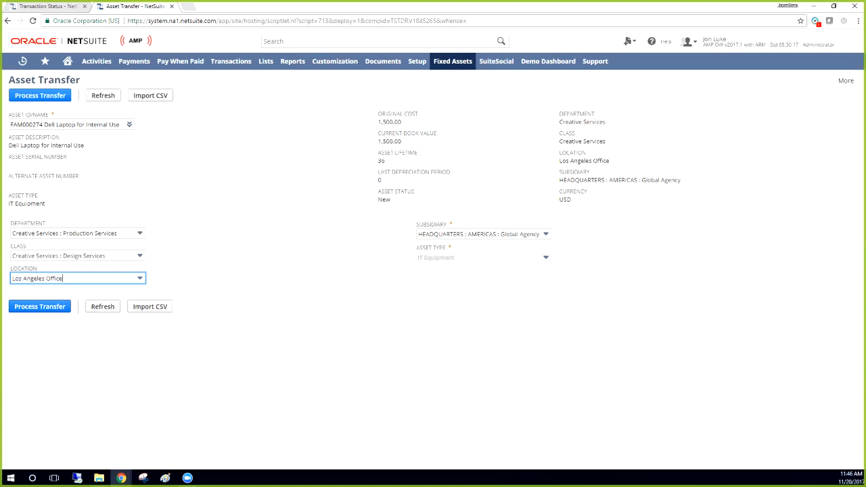
left_click(39, 306)
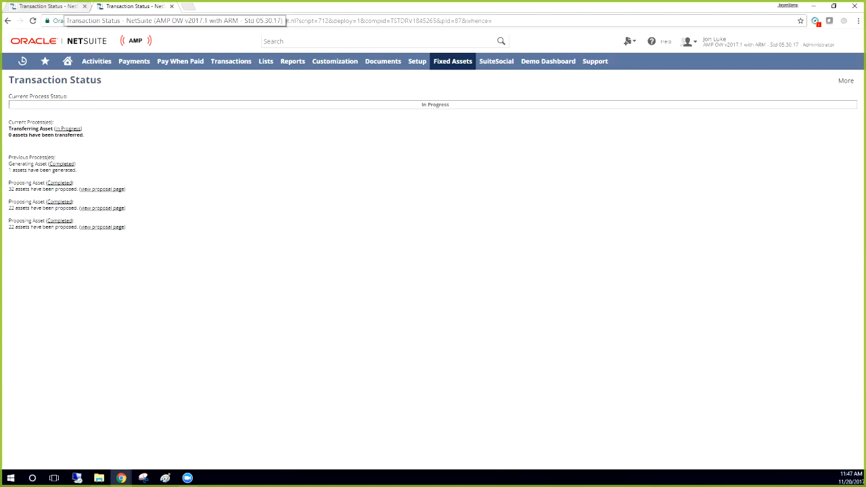
left_click(84, 6)
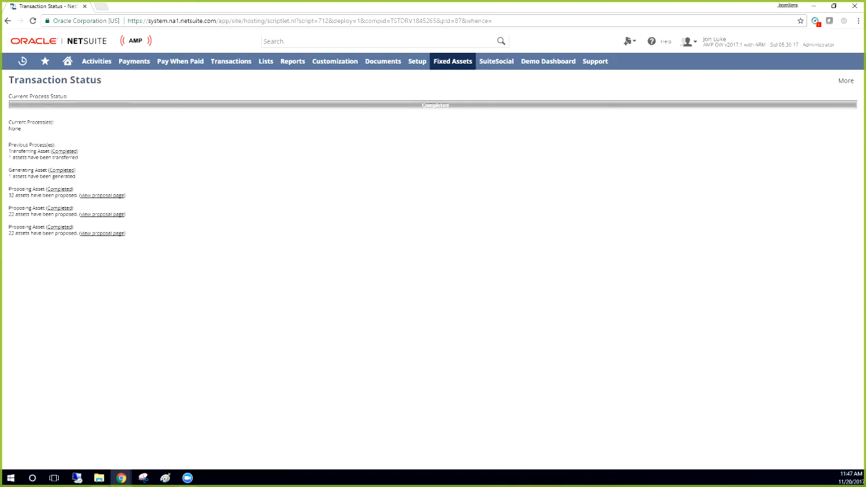
left_click_drag(8, 157, 79, 157)
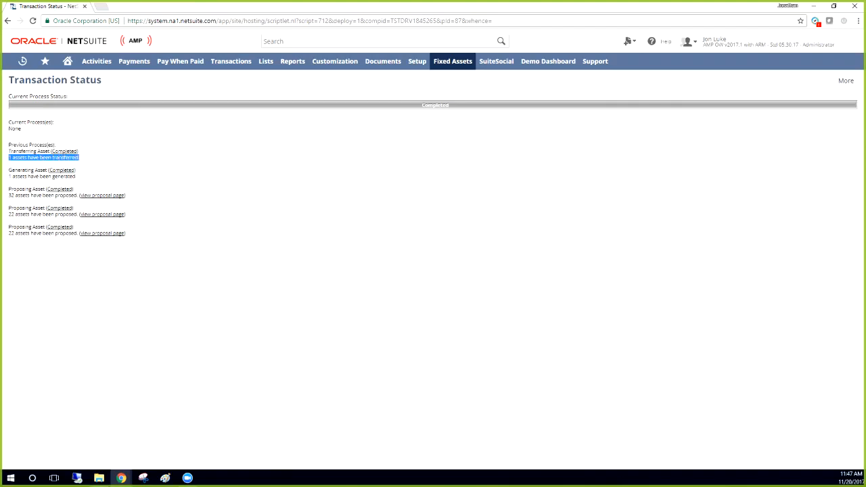
Search for asset FAM000274, open its record and check its general classification details
left_click(380, 41)
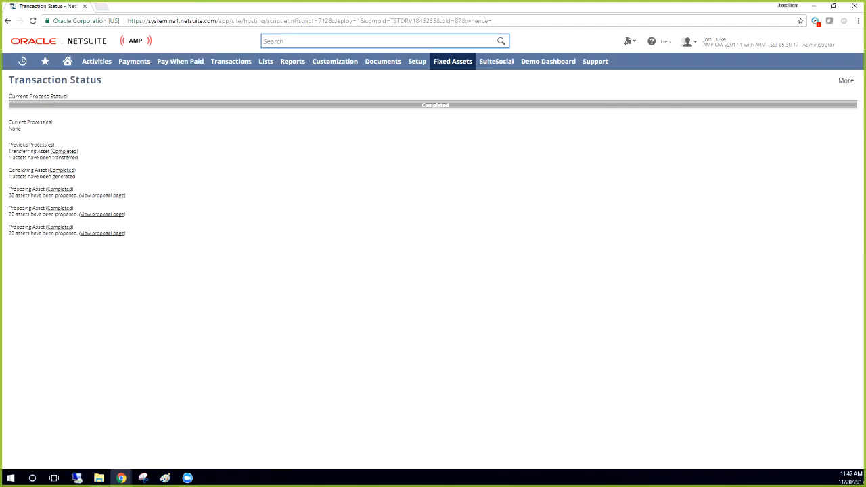
type("fam000")
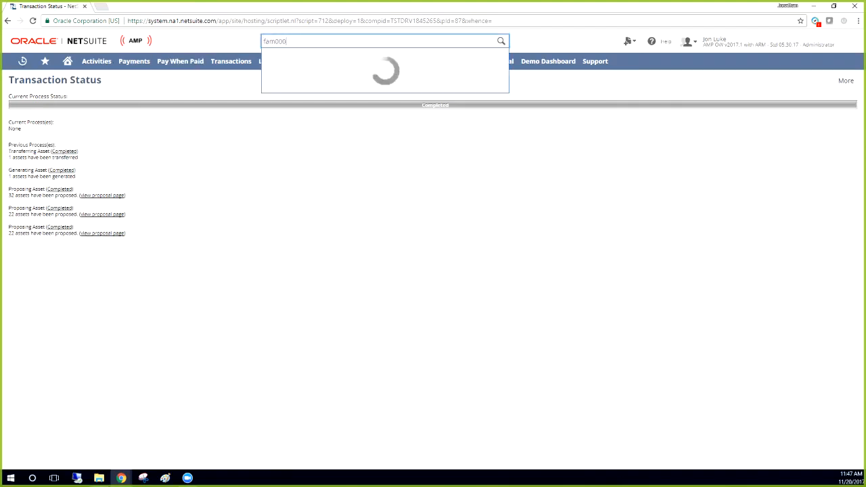
type("274")
key("Return")
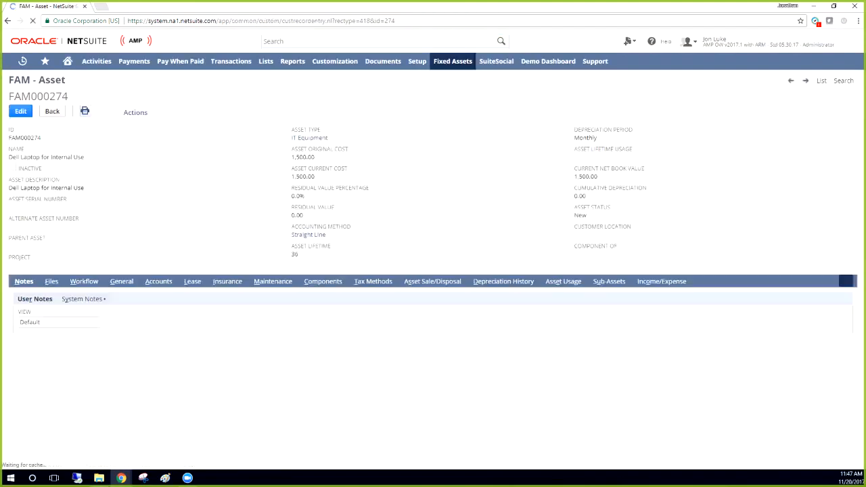
left_click(122, 281)
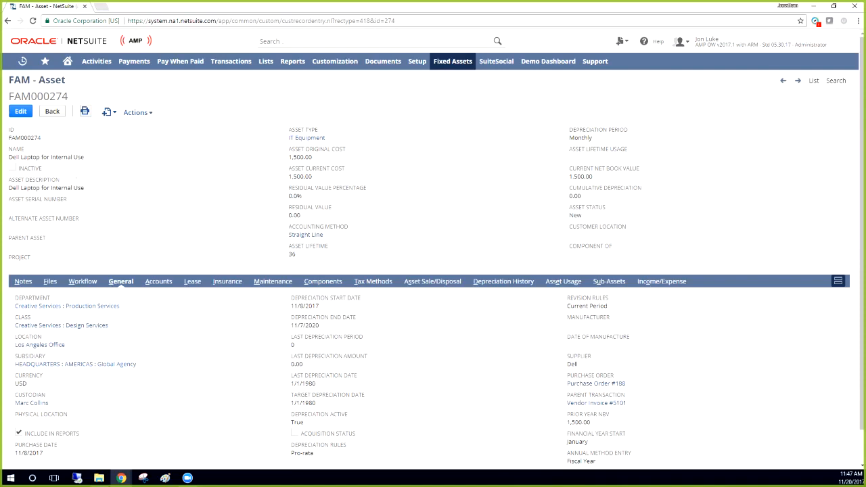
Open the transfer journal from the asset's depreciation history and check the department and class on its lines
left_click(432, 280)
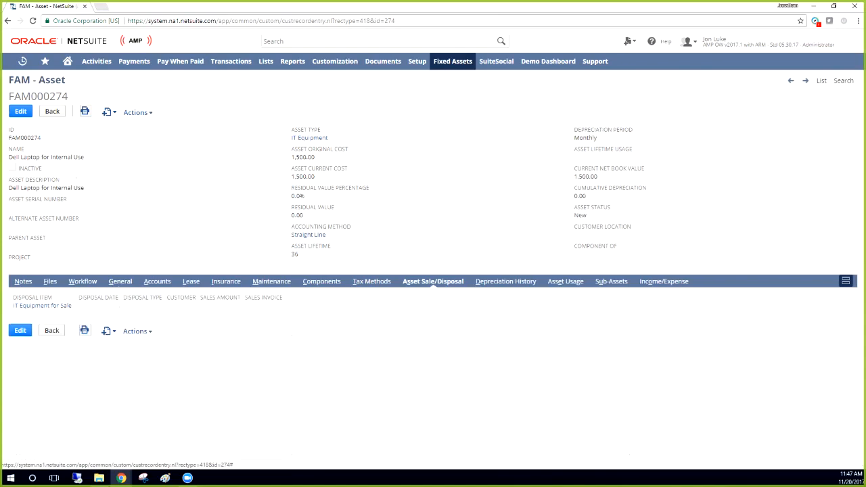
left_click(505, 281)
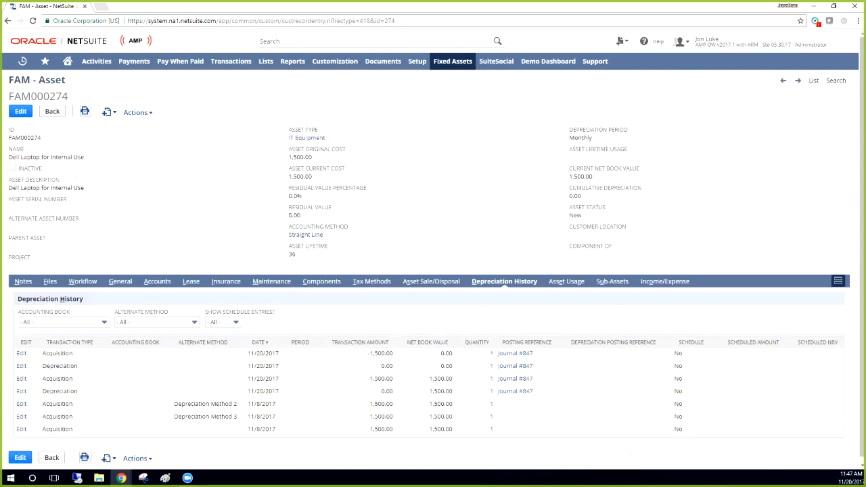
left_click(515, 353)
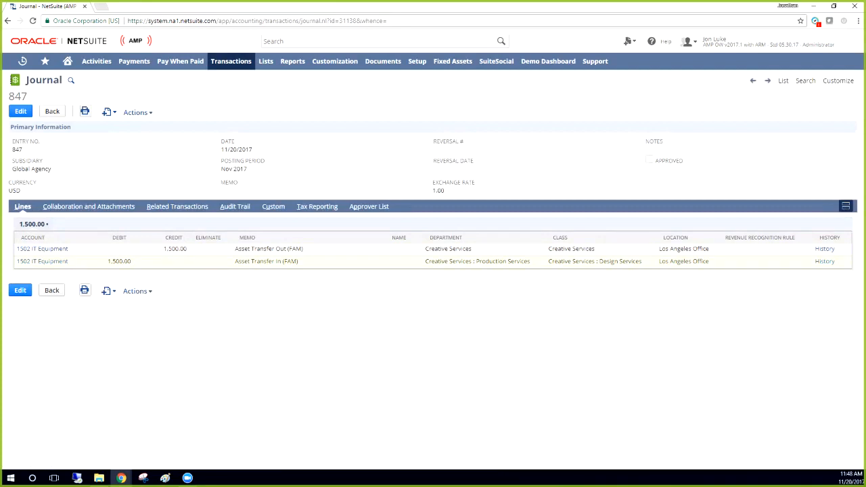
left_click_drag(432, 248, 523, 261)
left_click_drag(607, 261, 641, 261)
Start an asset depreciation run for the Furniture and Fixtures asset type and select all subsidiaries
mouse_move(452, 60)
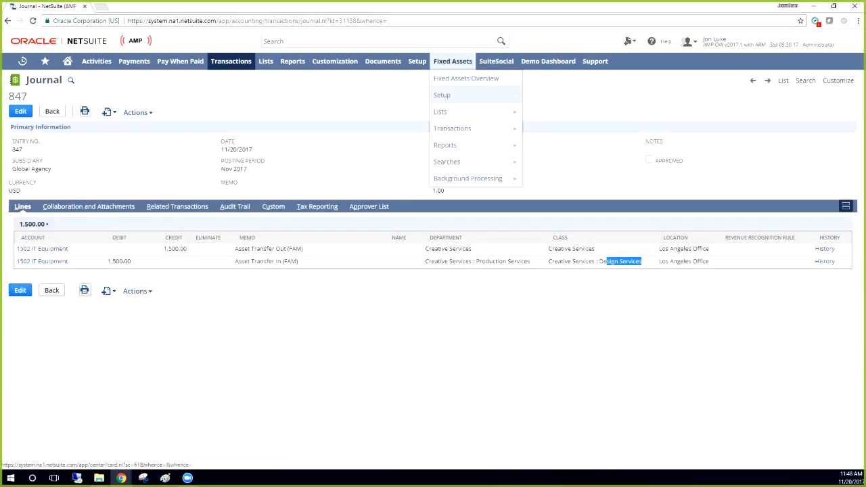
mouse_move(452, 128)
left_click(553, 161)
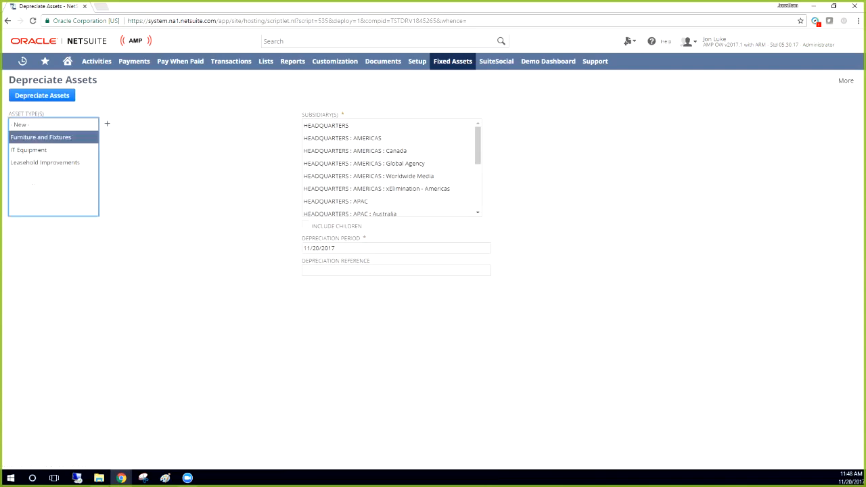
key("shift+Down")
key("shift+Down")
key("shift+Down")
key("shift+Down")
key("shift+Down")
key("shift+Down")
key("shift+Down")
key("shift+Down")
key("shift+Down")
key("shift+Down")
key("shift+Down")
key("shift+Down")
key("shift+Down")
key("shift+Down")
key("shift+Down")
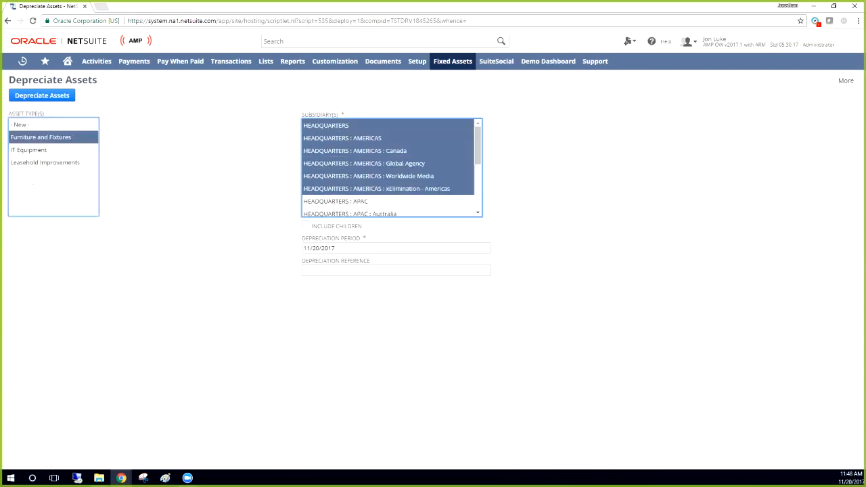
key("Tab")
key("Tab")
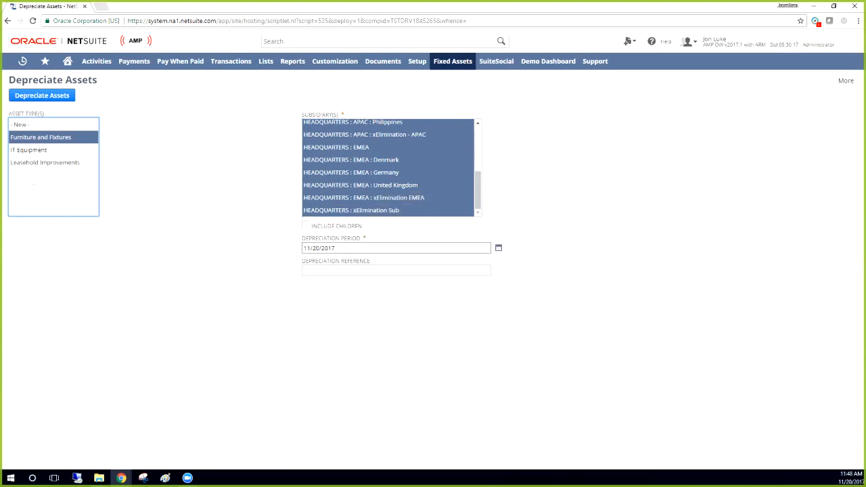
Set the depreciation period of the run to 12/31/2017
left_click(396, 248)
left_click(315, 248)
key("BackSpace")
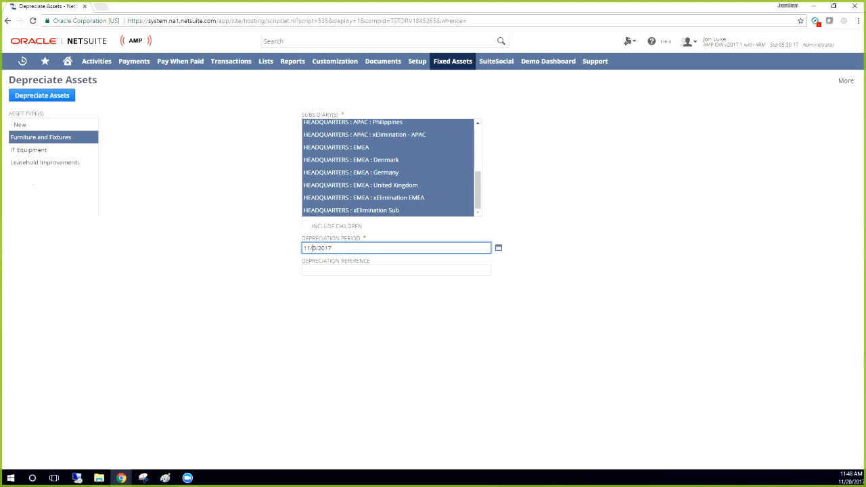
key("BackSpace")
key("BackSpace")
key("BackSpace")
key("BackSpace")
key("BackSpace")
key("BackSpace")
key("BackSpace")
key("BackSpace")
key("BackSpace")
type("12/31/2017")
left_click(396, 270)
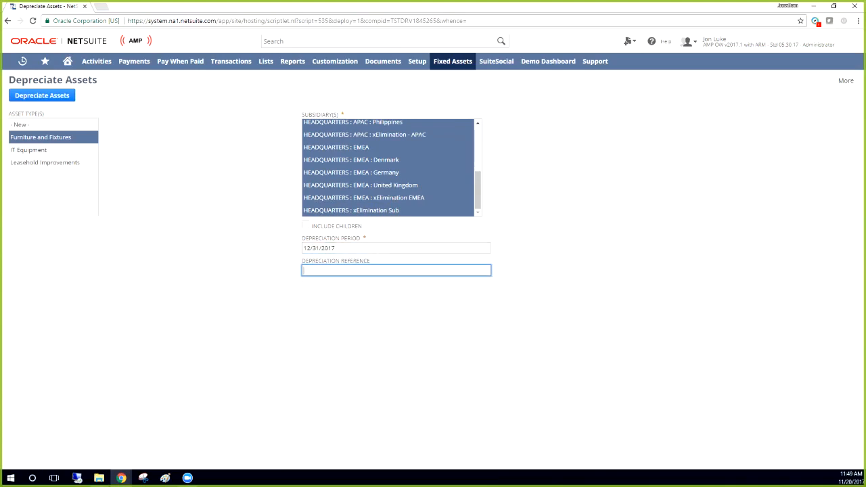
Enter the depreciation reference Furniture and Fixtures Depreciation December and submit the depreciation run
type("Furniture and Fixtures Depreciation Decem")
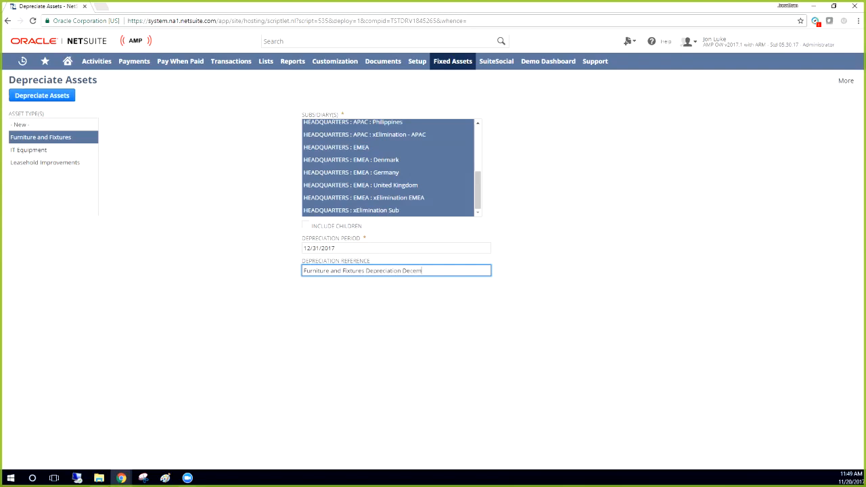
type("ber")
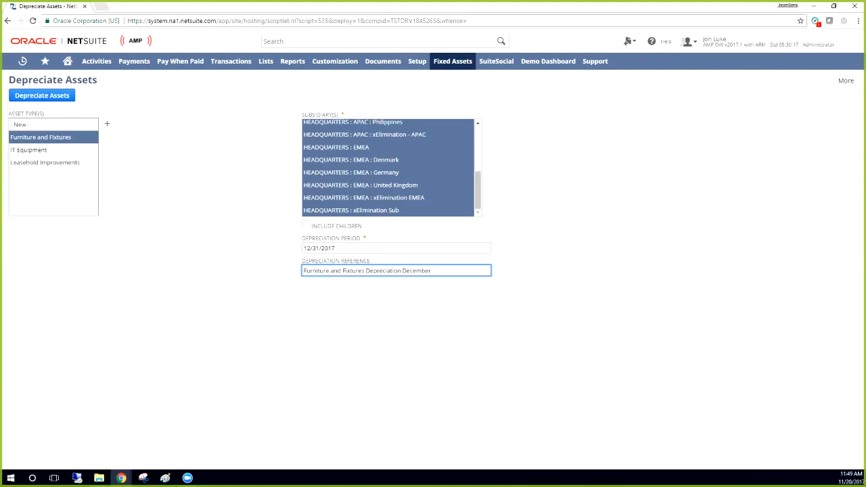
left_click_drag(45, 162, 42, 137)
left_click(41, 138)
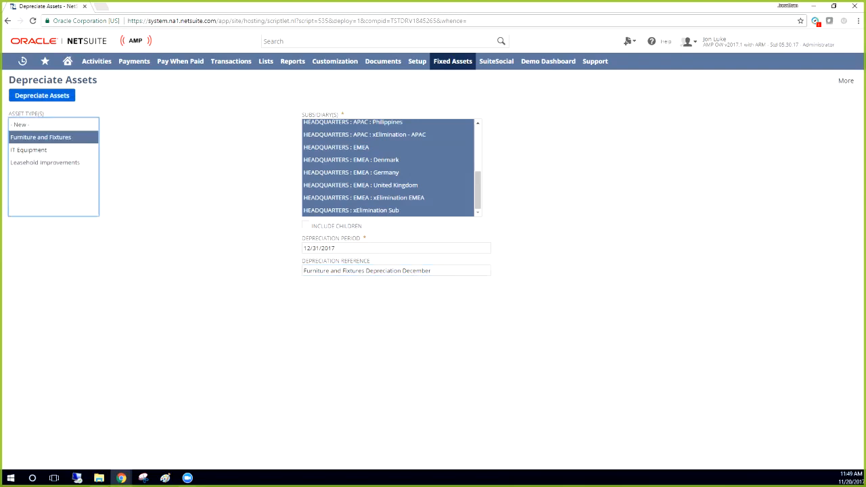
left_click(42, 95)
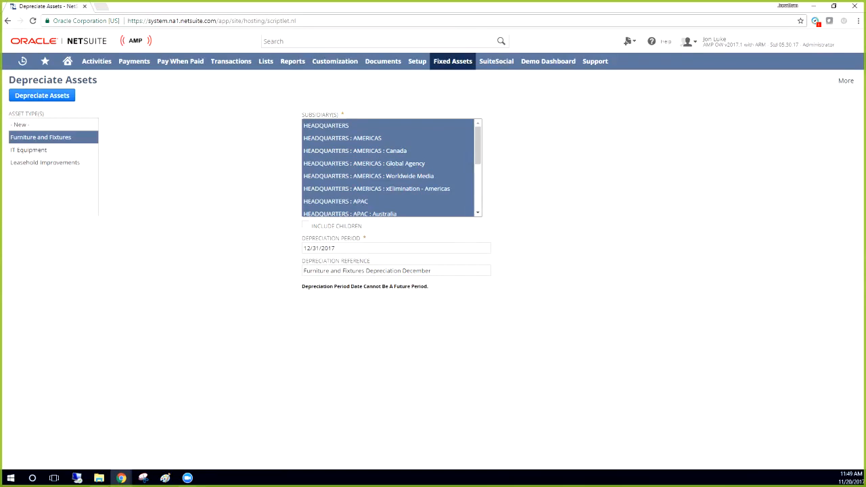
Set the depreciation period to 11/30/2017 and submit the Furniture and Fixtures depreciation run again
left_click_drag(318, 286, 428, 286)
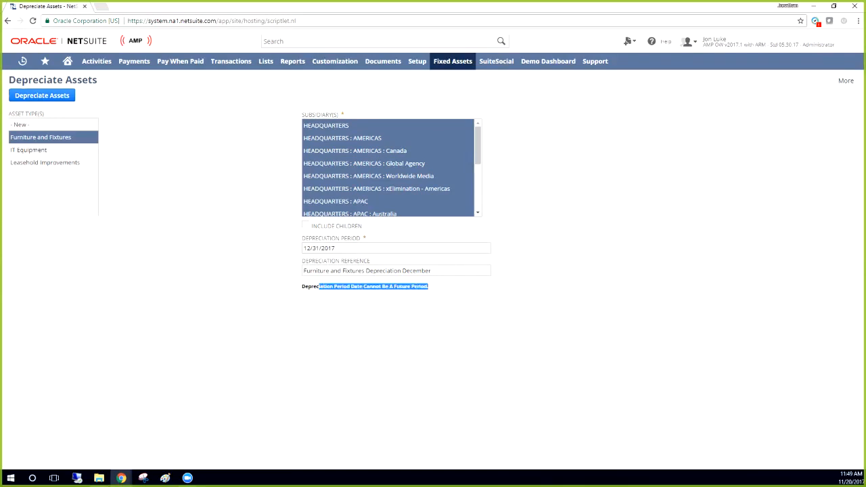
left_click(309, 248)
left_click_drag(320, 248, 303, 248)
type("11/30")
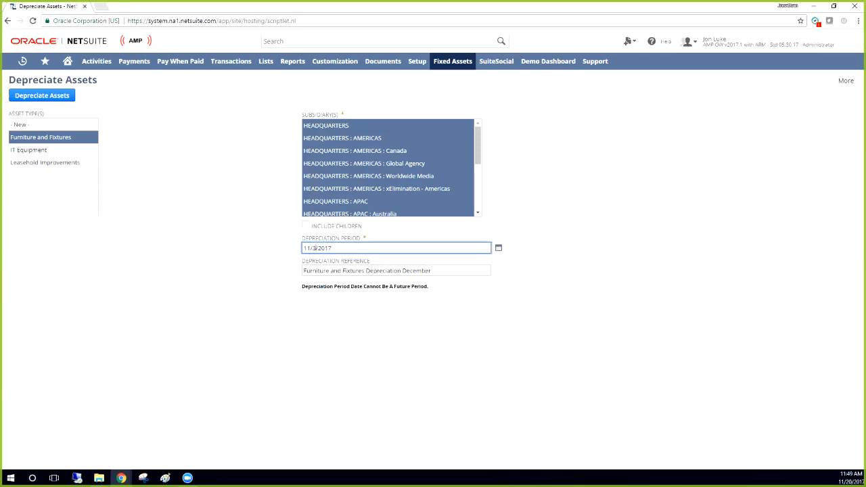
key("Tab")
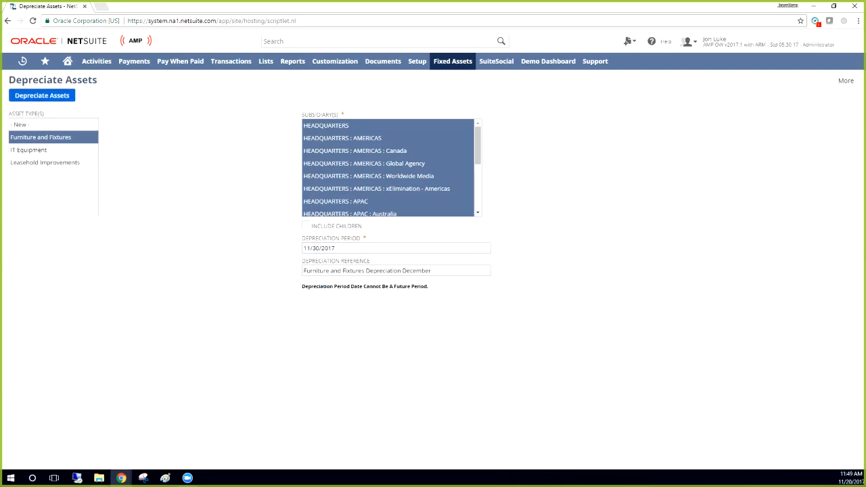
left_click(42, 95)
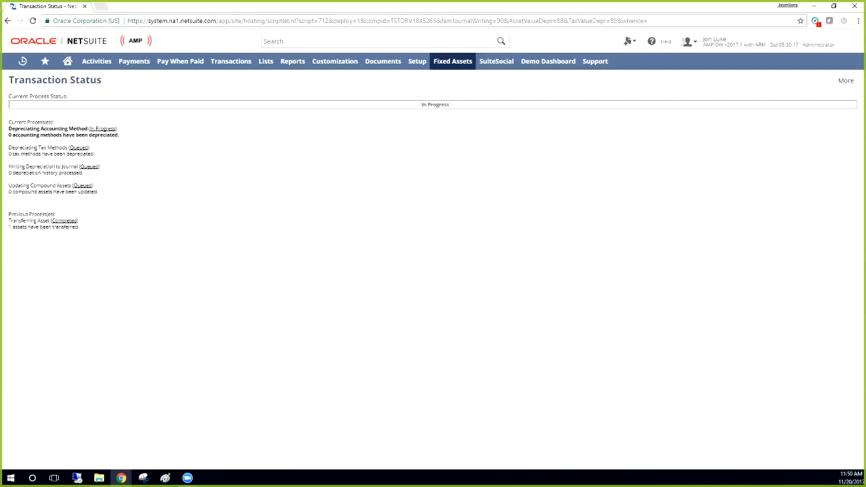
Run asset depreciation for IT Equipment in the HEADQUARTERS : AMERICAS : Global Agency subsidiary with the reference Dell Depreciation
mouse_move(452, 61)
mouse_move(452, 128)
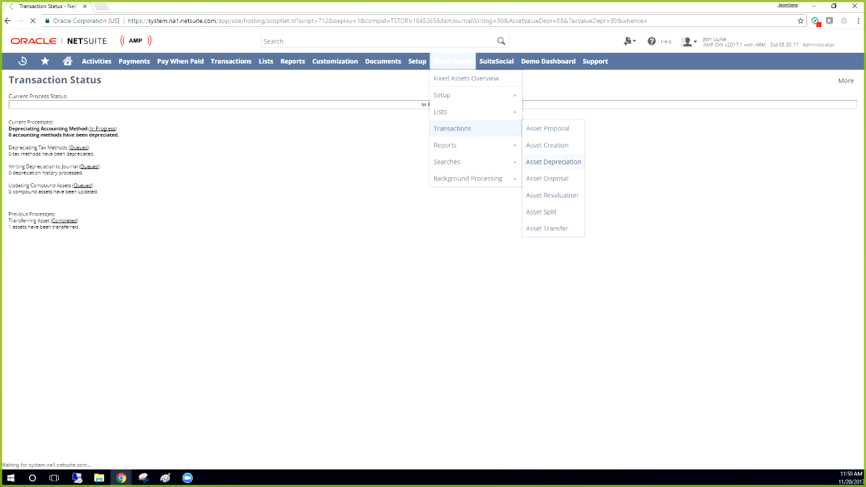
left_click(553, 162)
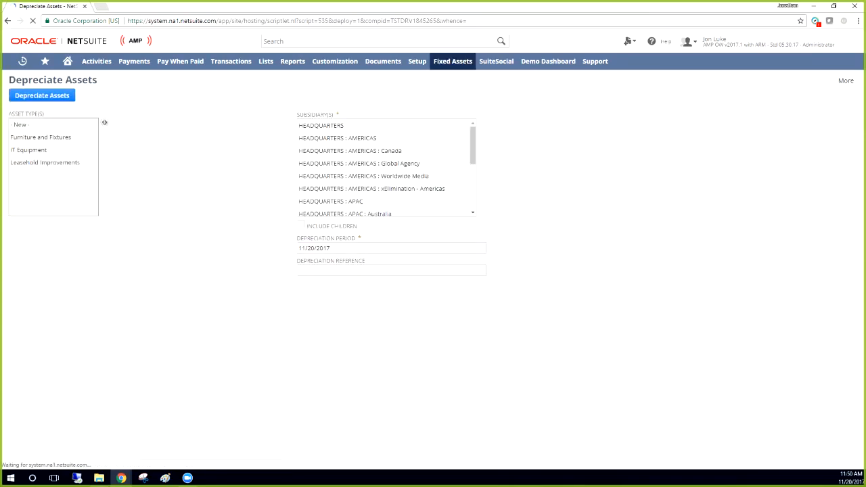
left_click(387, 164)
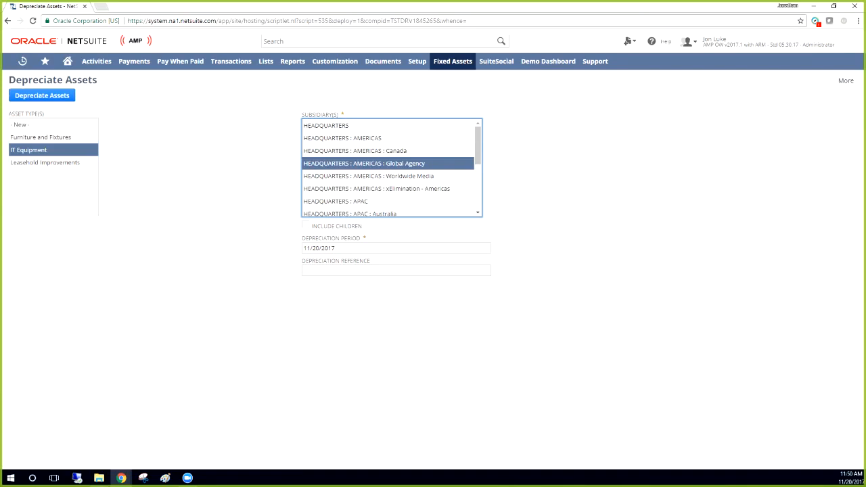
left_click(396, 270)
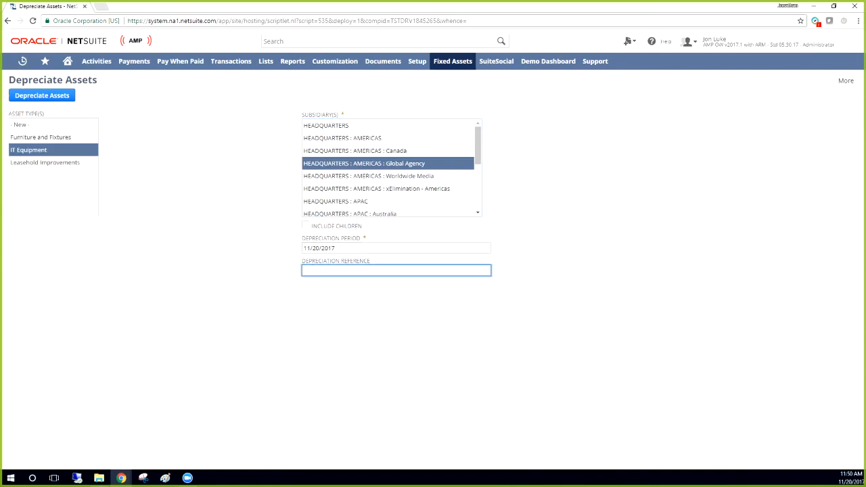
type("Dell Depreciation")
key("Tab")
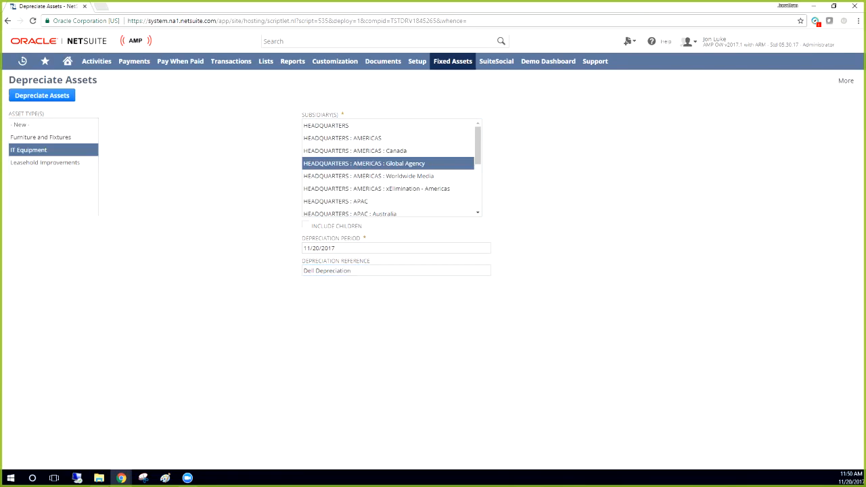
left_click(42, 95)
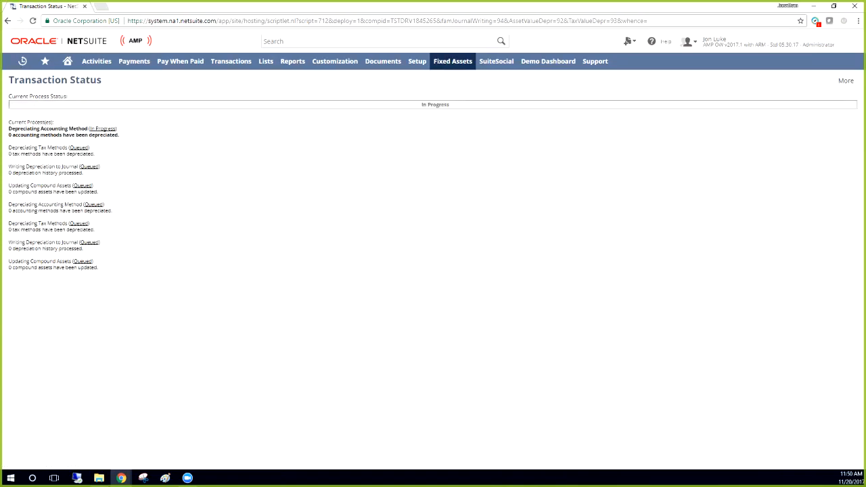
Open the asset disposal form in a separate browser tab and set the disposal type to Write-off
mouse_move(452, 61)
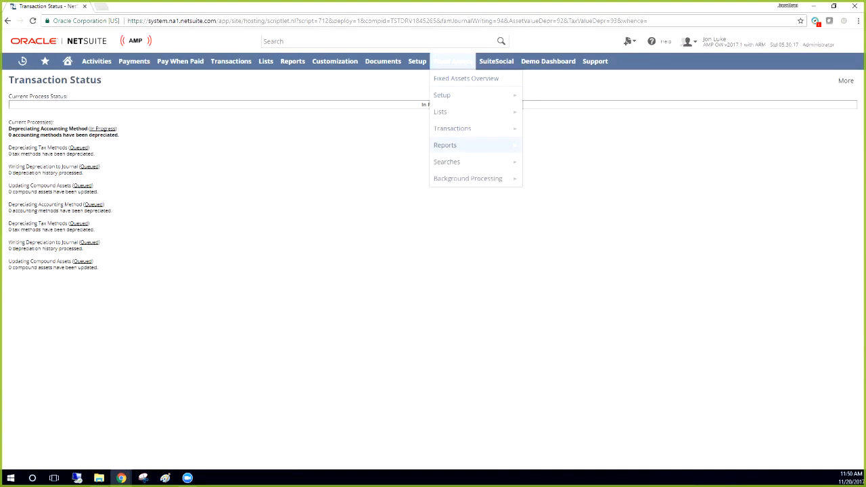
mouse_move(451, 128)
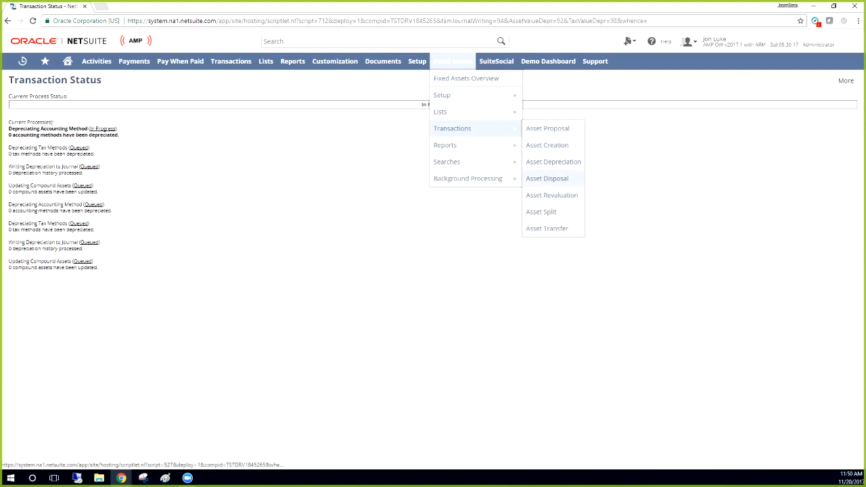
middle_click(546, 178)
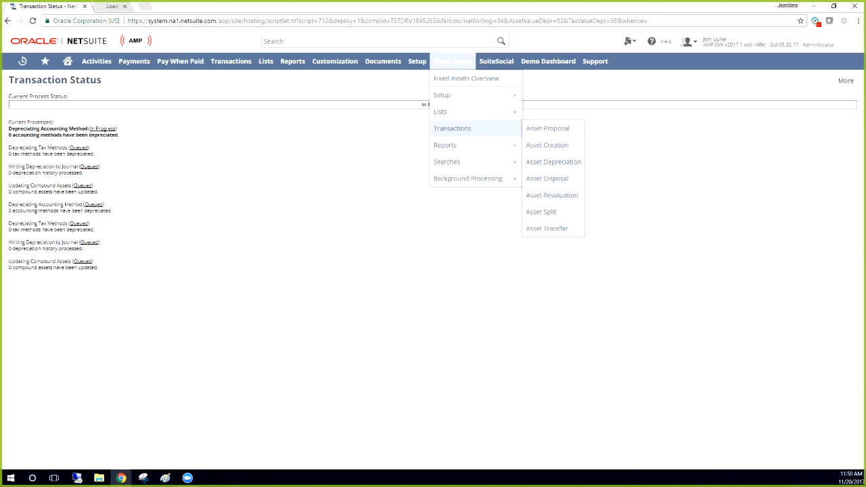
key("ctrl+Tab")
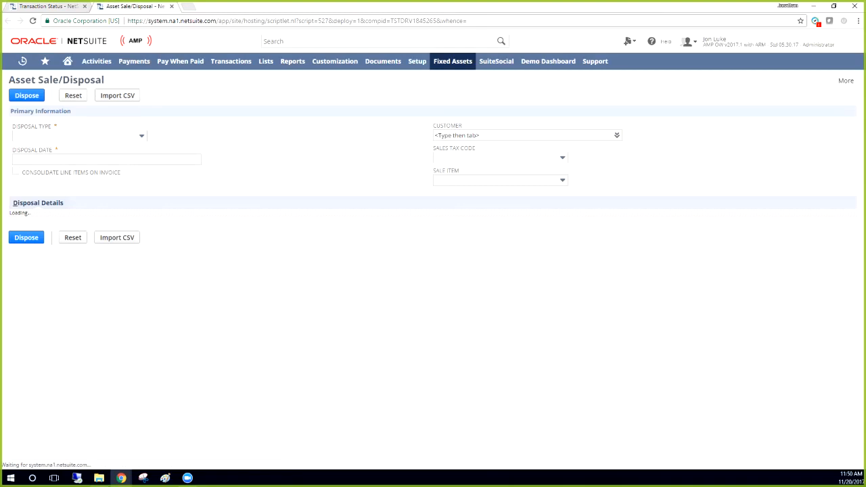
left_click(141, 135)
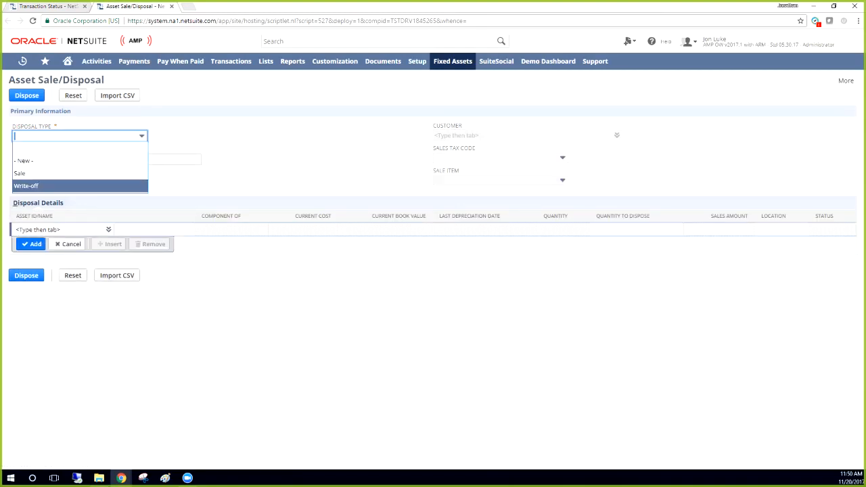
left_click(174, 138)
left_click(107, 159)
left_click(142, 136)
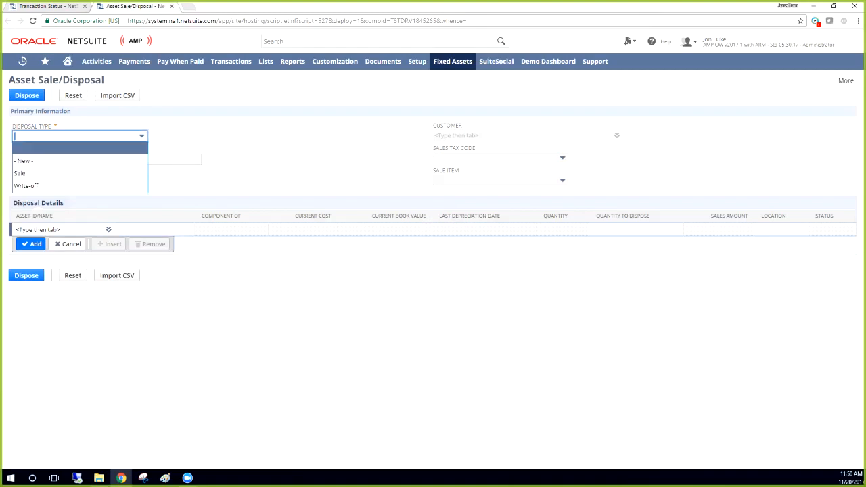
key("Down")
key("Return")
key("Tab")
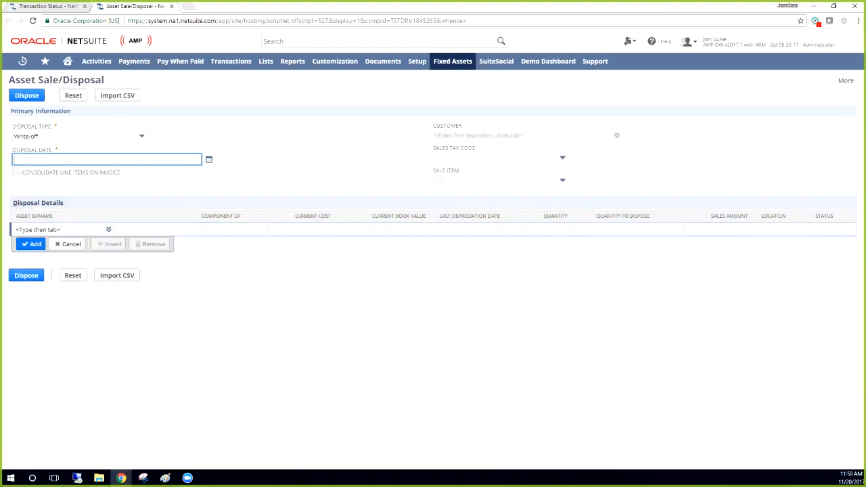
Enter the disposal date 11/20/2017 and choose asset FAR000001 Reception Light in the disposal details
type("11/20/20")
type("17")
key("Tab")
key("Tab")
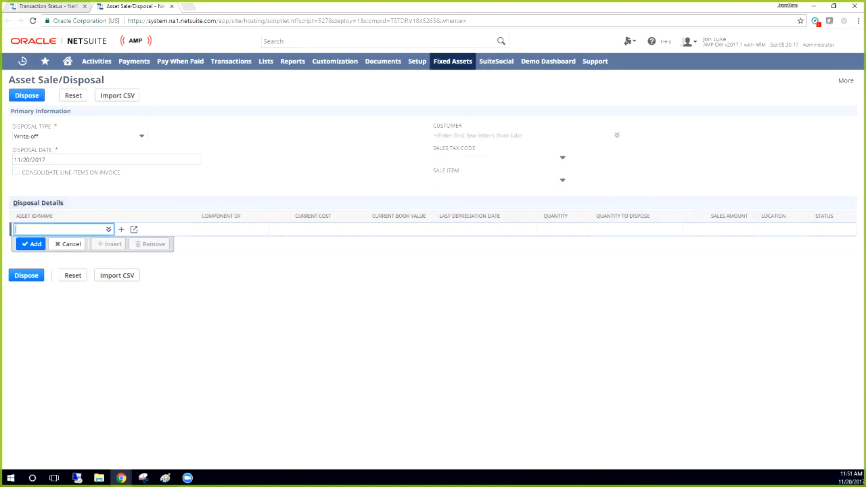
type("far000001")
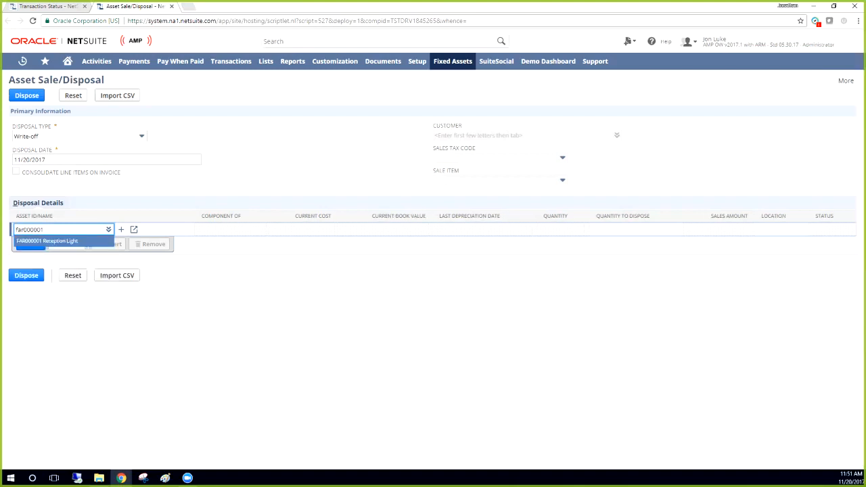
key("Return")
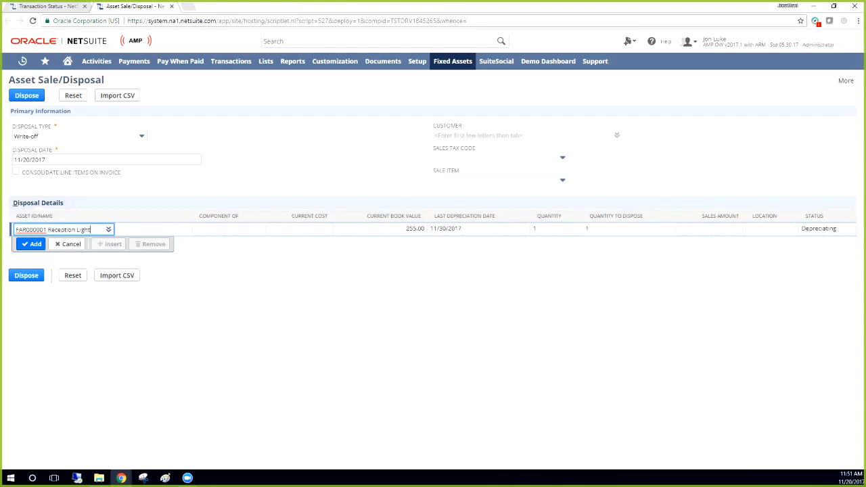
key("Tab")
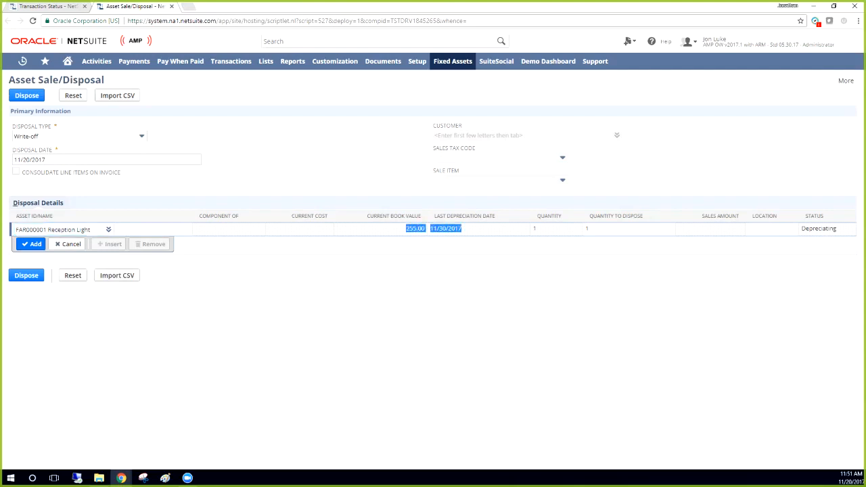
Try to add the Reception Light line with a quantity to dispose of 1
left_click(589, 229)
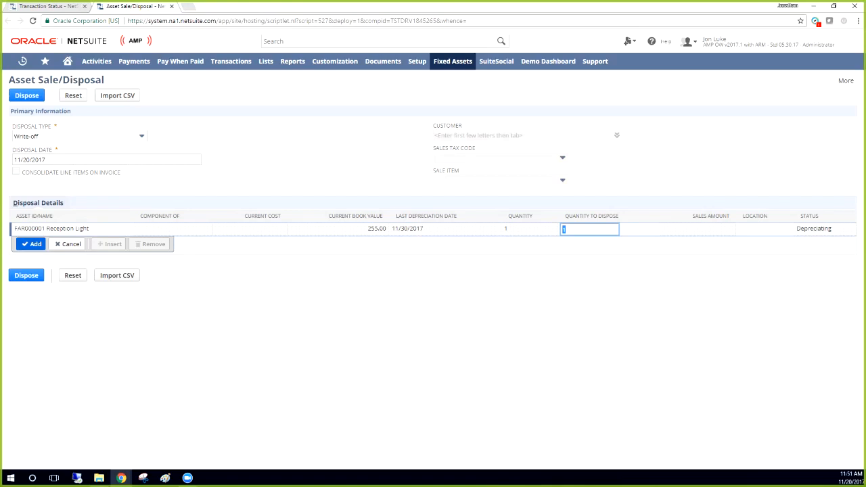
key("Return")
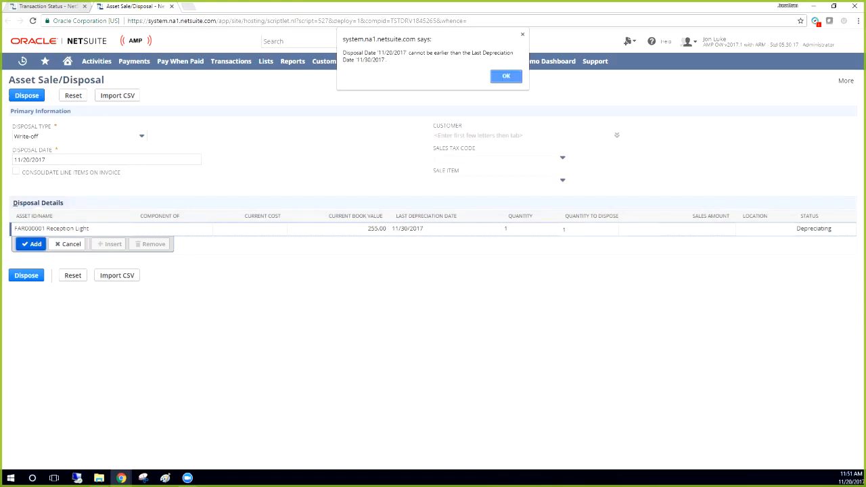
key("Return")
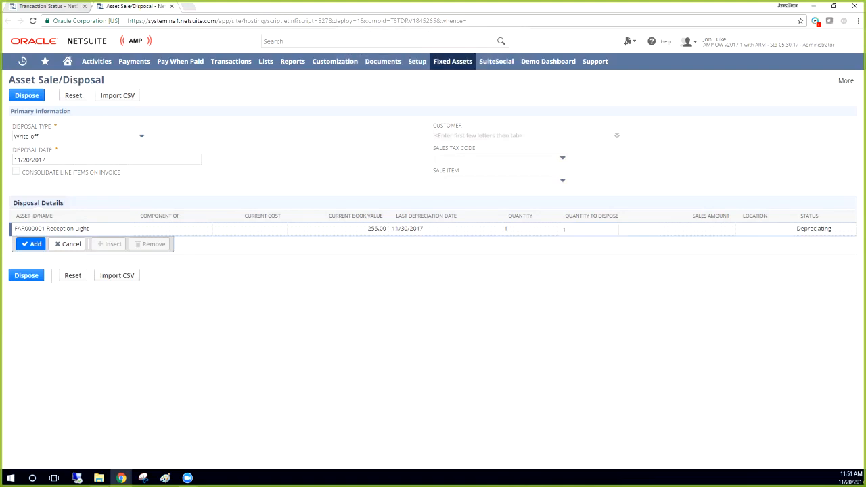
Set the disposal date to 12/1/2017 and add the Reception Light line to the disposal details
type("12")
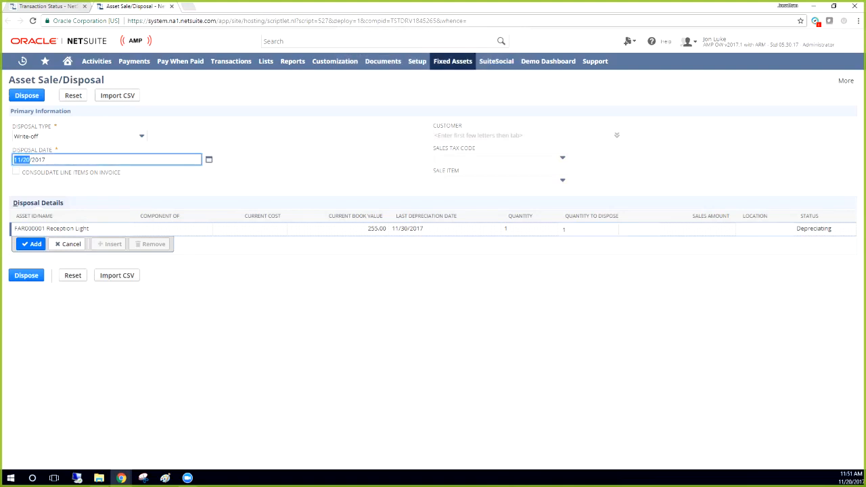
type("/1")
key("Tab")
key("Tab")
key("Tab")
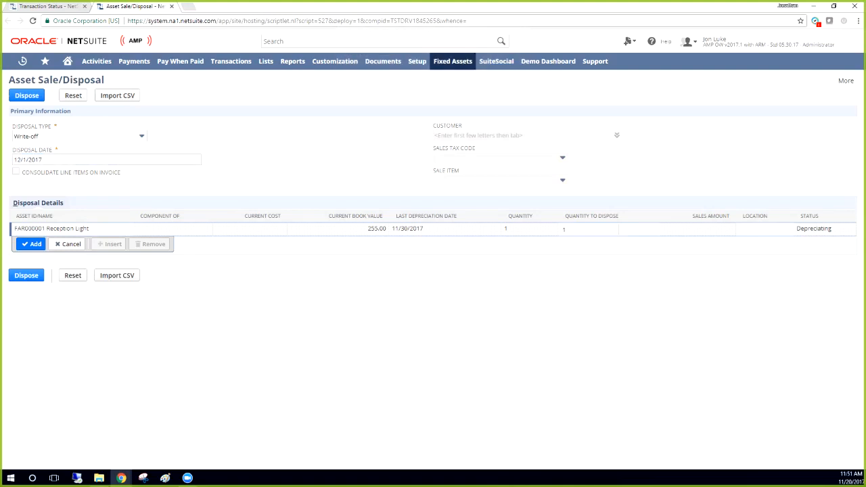
key("Return")
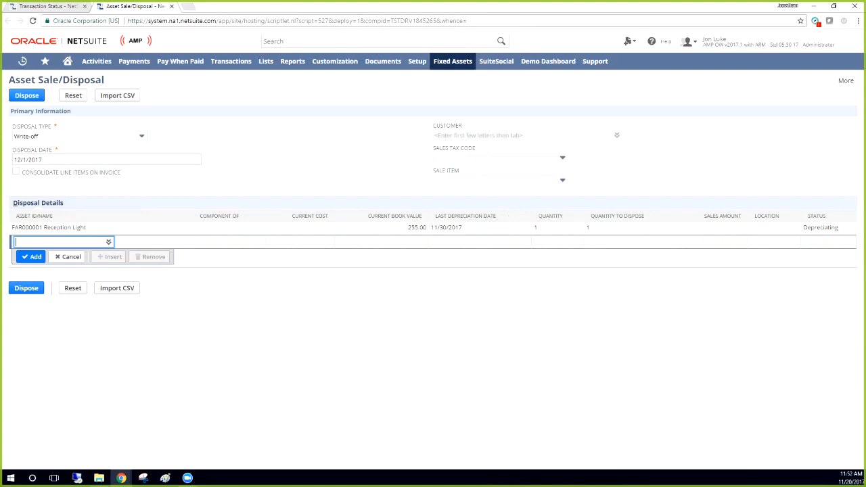
Check the transaction status of the depreciation processes and return to the asset disposal form
key("ctrl+shift+Tab")
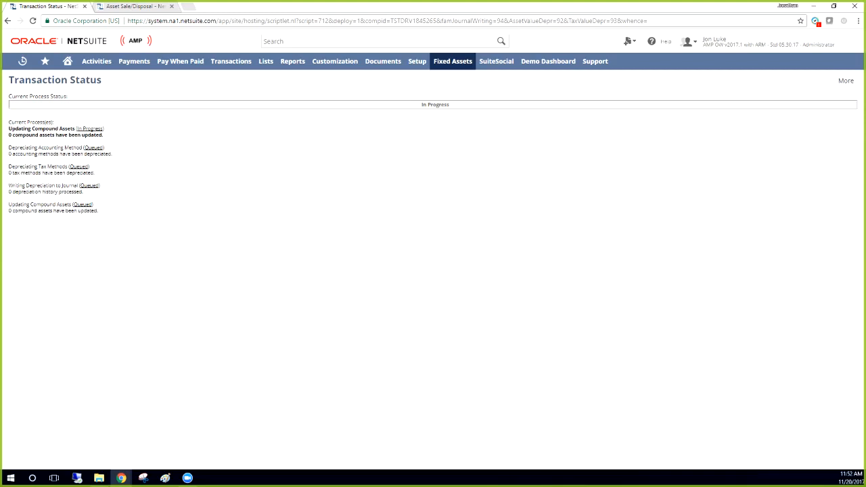
left_click(130, 6)
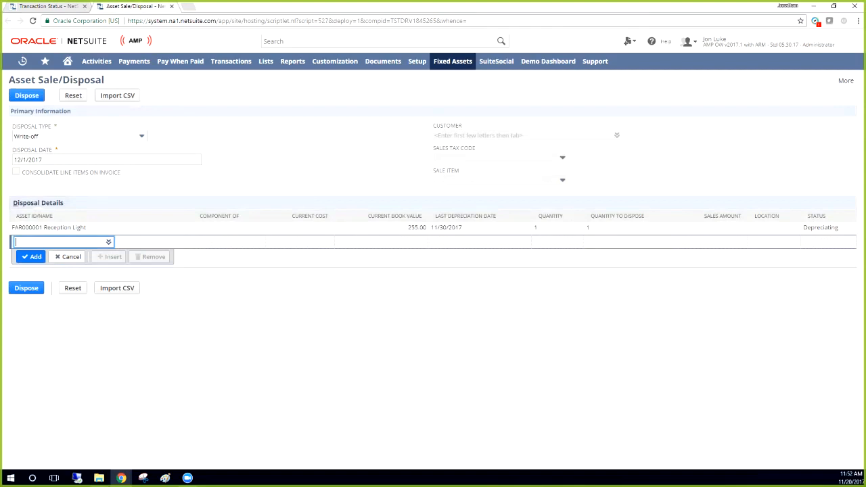
Leave the disposal form for the Generate Report page and look through the available fixed asset report types
mouse_move(453, 61)
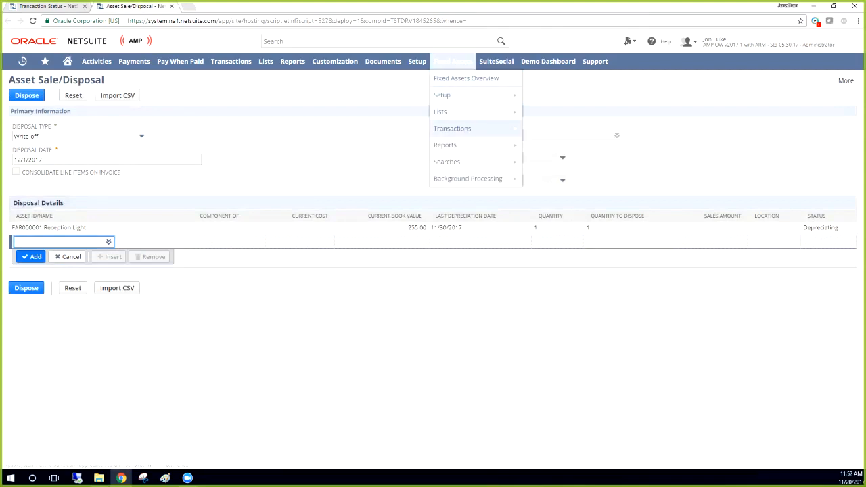
mouse_move(445, 145)
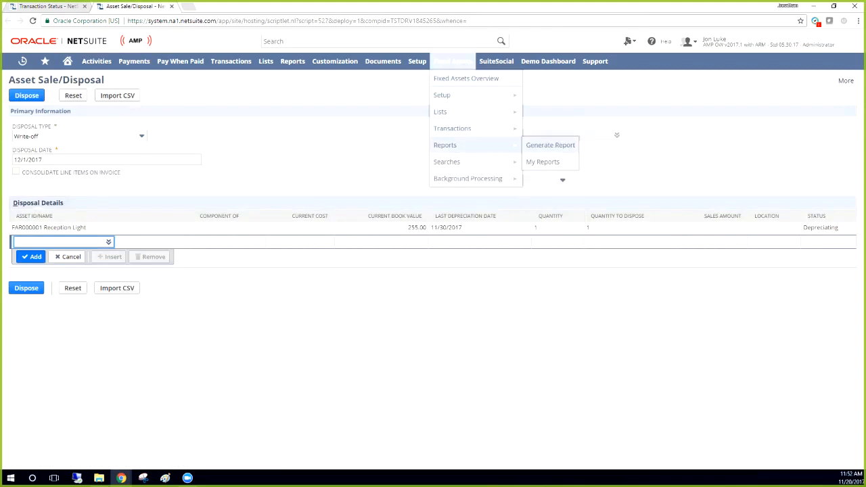
left_click(550, 145)
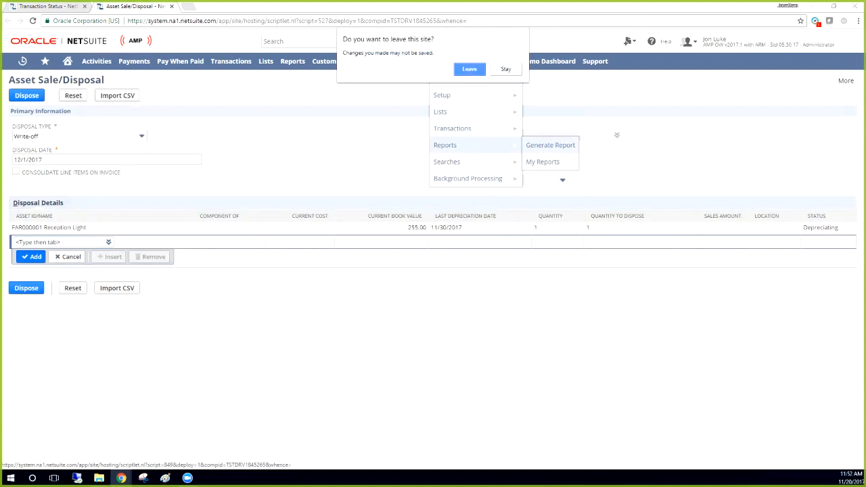
left_click(469, 69)
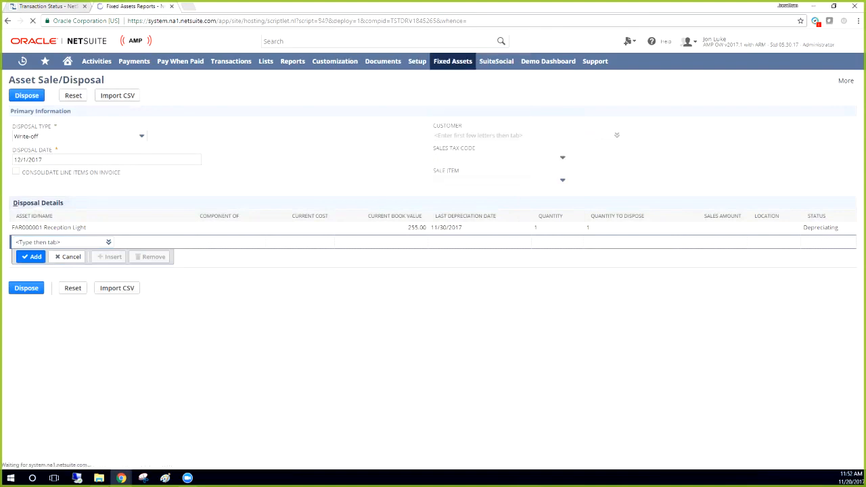
left_click(132, 124)
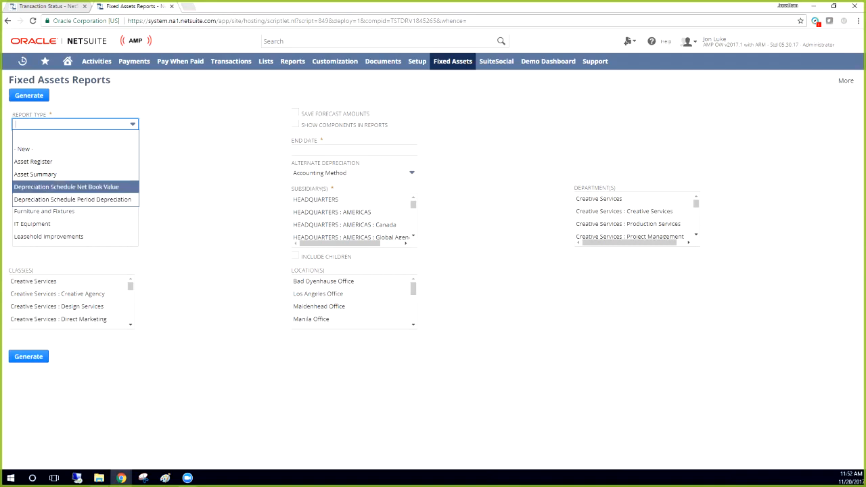
key("Escape")
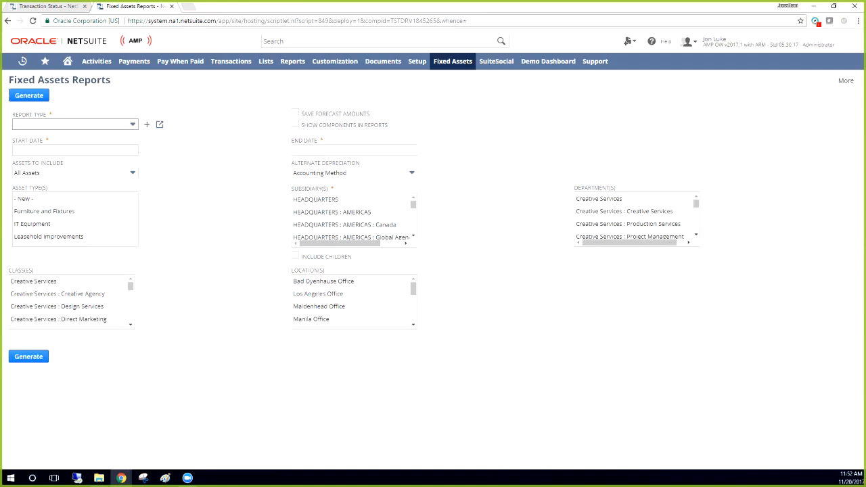
Look through the predefined fixed asset searches, such as additions, disposals and the asset register
mouse_move(453, 61)
mouse_move(447, 145)
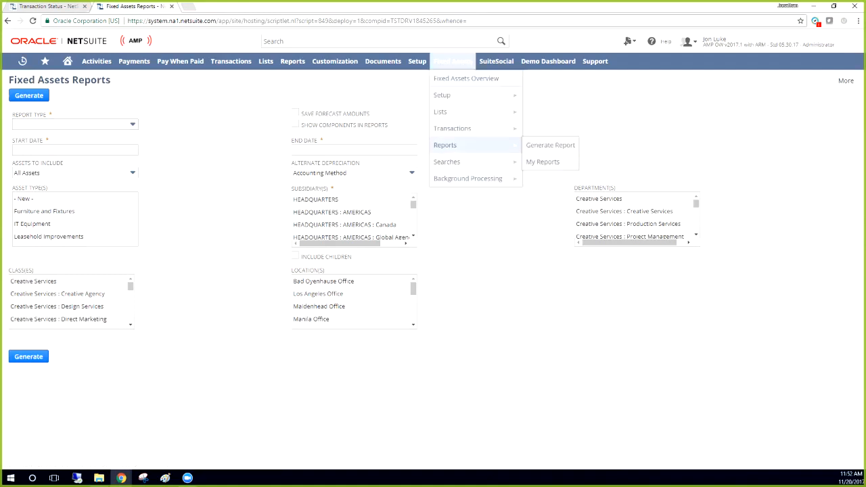
mouse_move(446, 161)
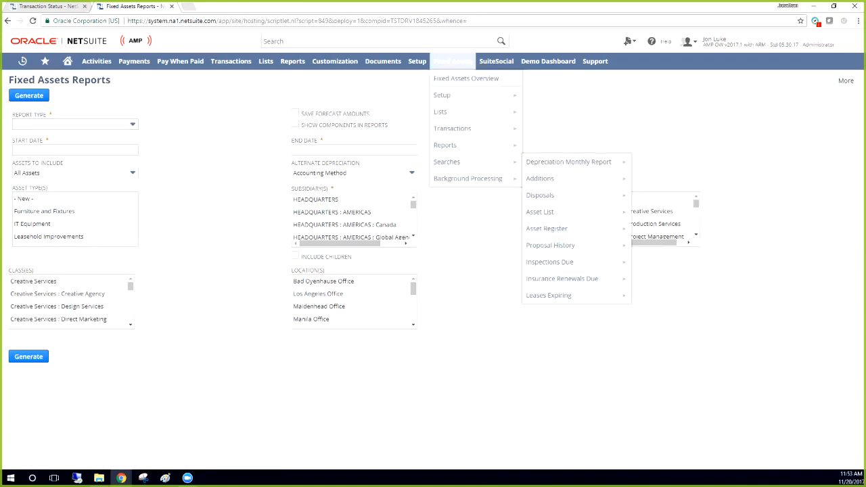
Open asset FAM000274 from the recent records in a separate browser tab and close the Fixed Assets Reports page
key("ctrl+shift+Tab")
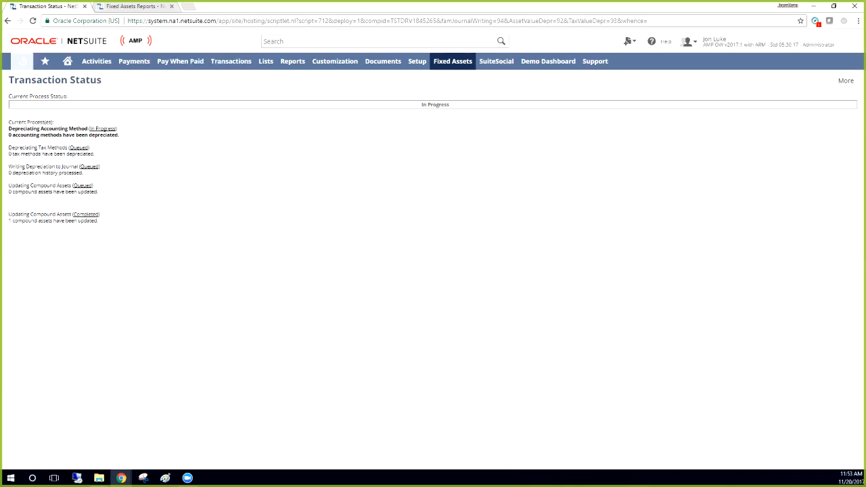
mouse_move(23, 61)
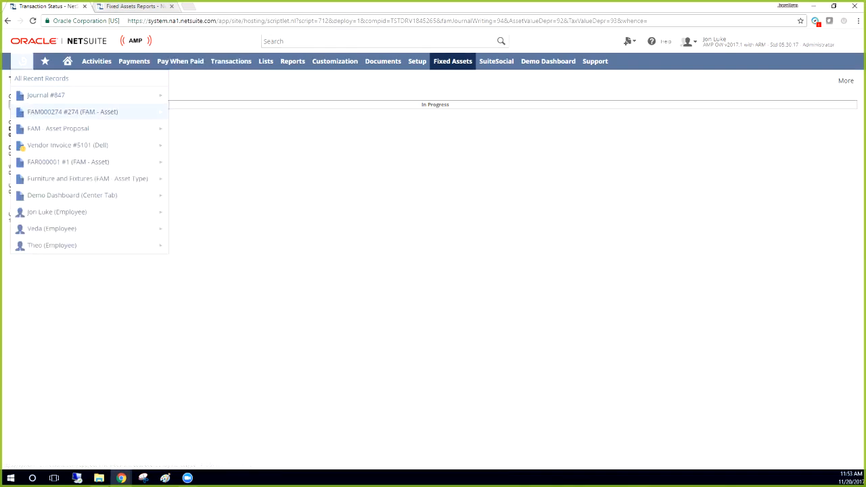
middle_click(72, 112)
left_click(146, 6)
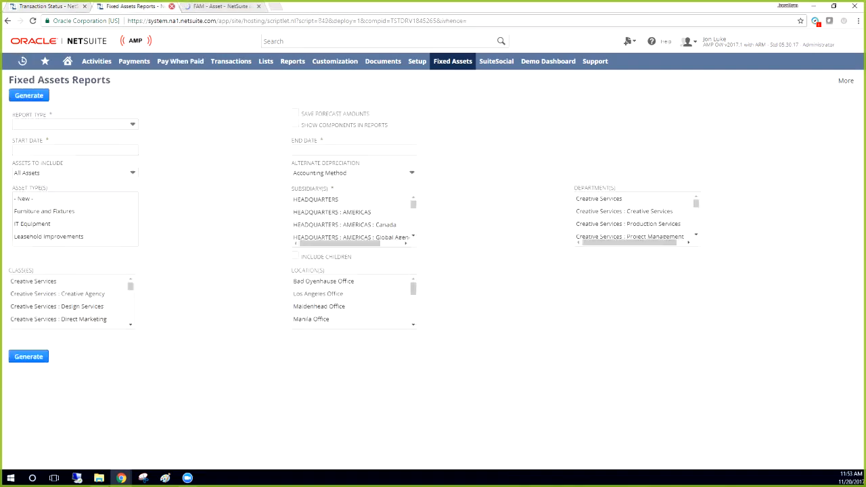
left_click(171, 6)
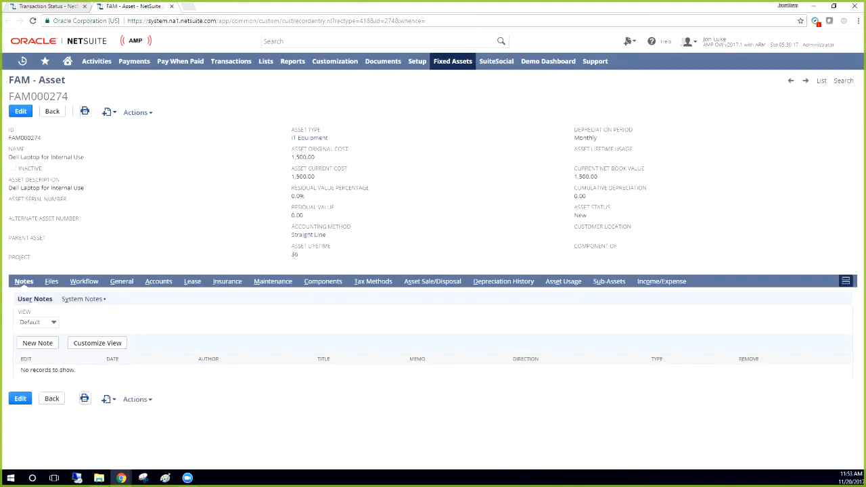
Compare the transaction status of the depreciation processes with the Dell Laptop for Internal Use asset record
left_click(62, 6)
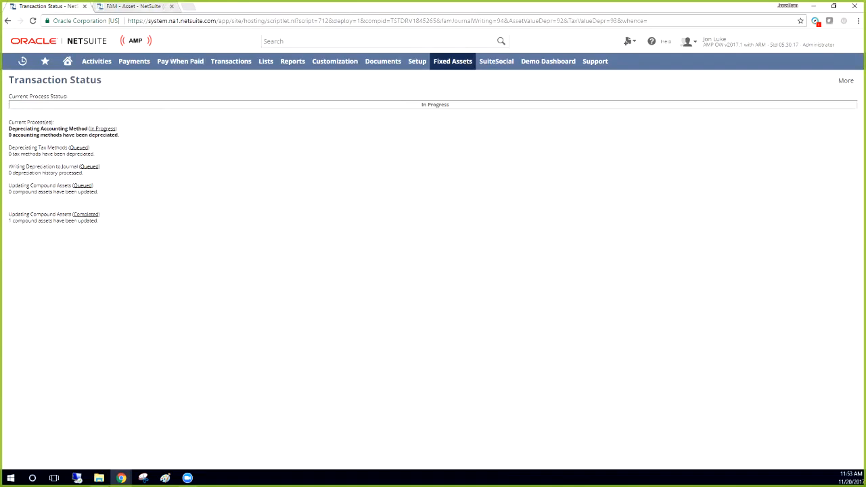
key("ctrl+Tab")
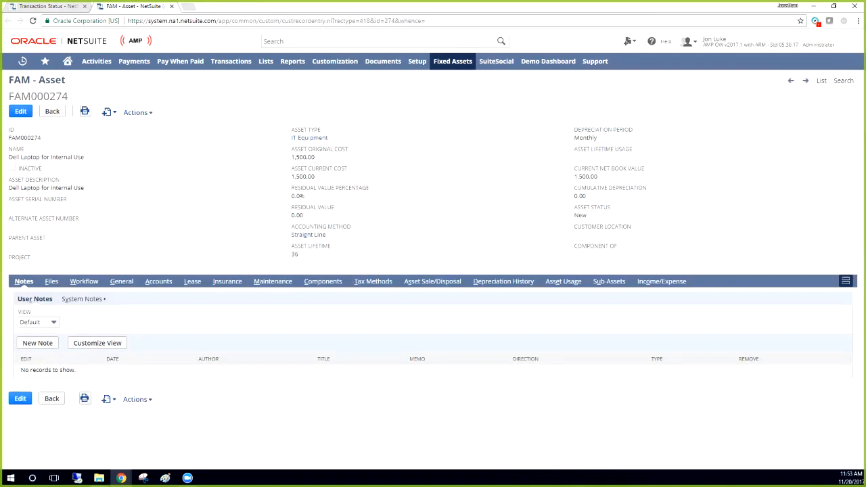
key("ctrl+shift+Tab")
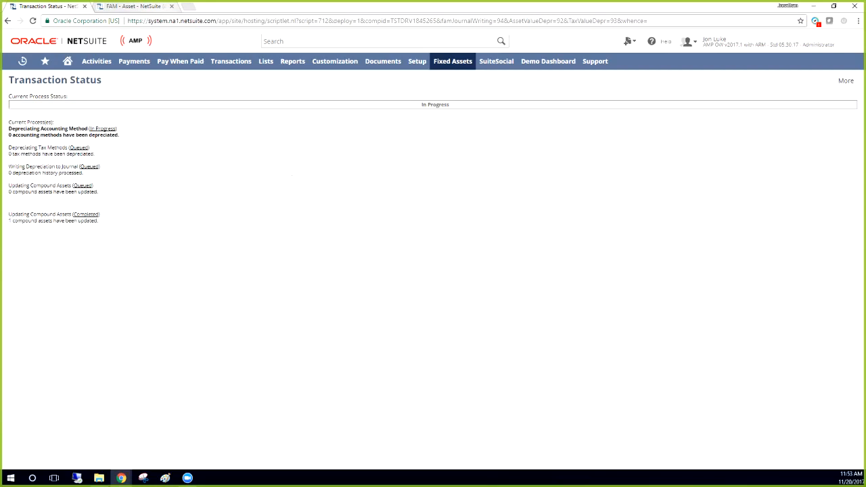
key("ctrl+Tab")
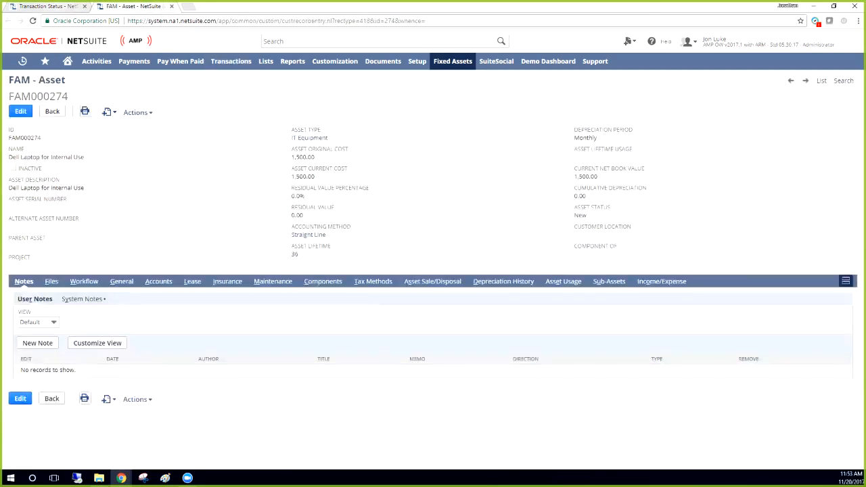
left_click(54, 7)
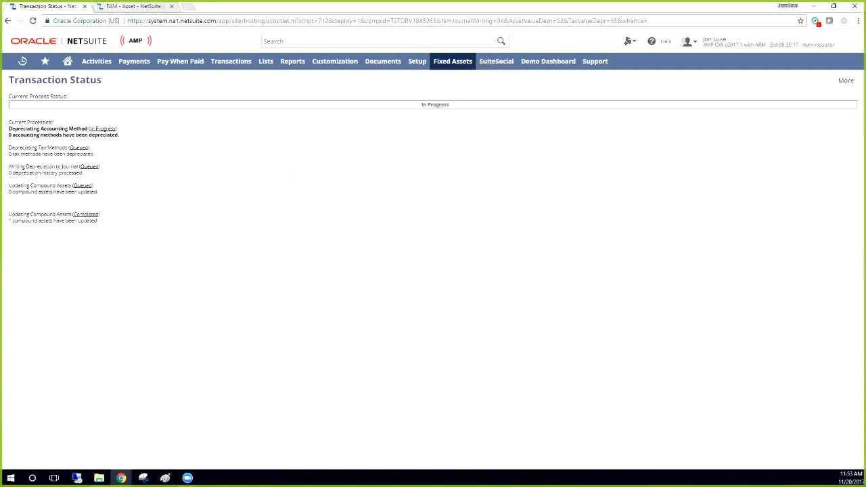
left_click(131, 6)
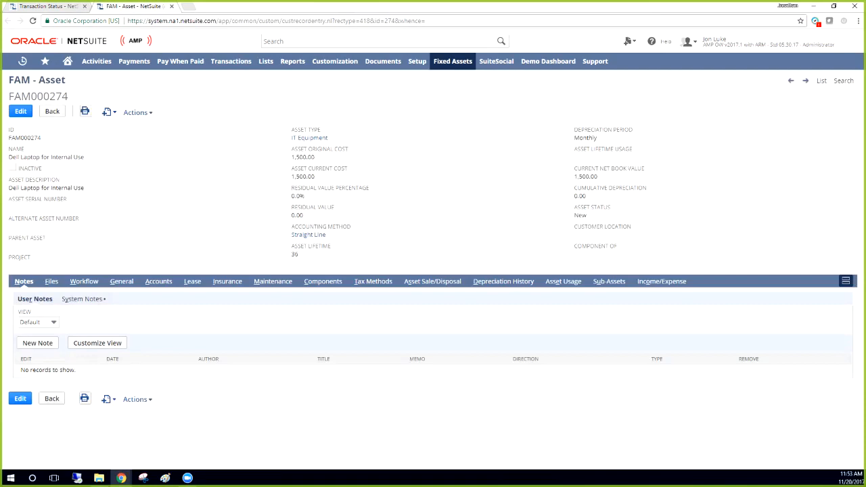
Examine the laptop asset's book value and cumulative depreciation, along with the depreciation dates in its general details
left_click_drag(291, 206, 586, 196)
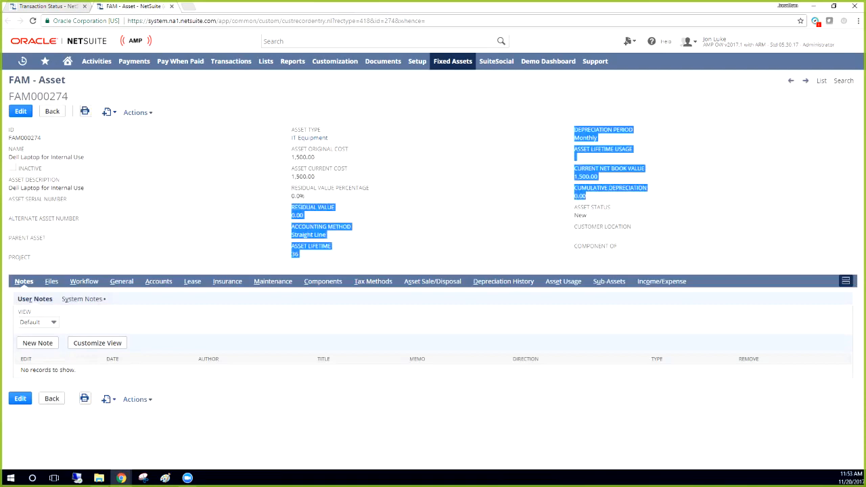
left_click(600, 198)
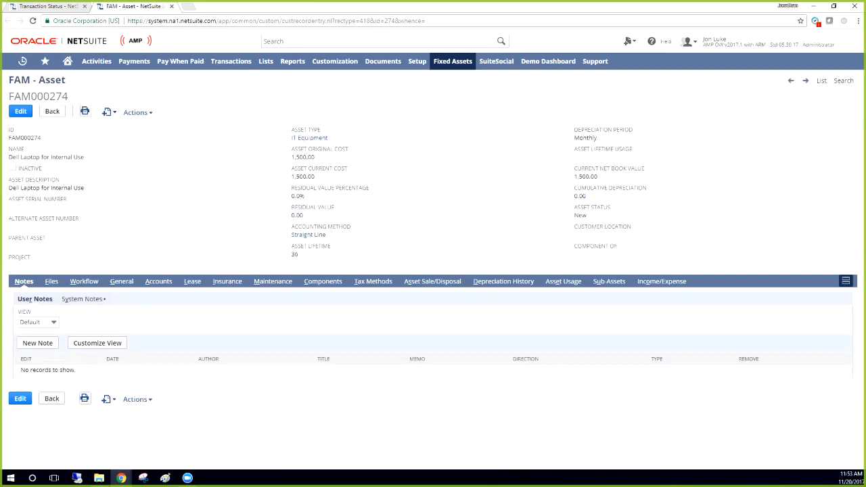
left_click(158, 282)
left_click(122, 281)
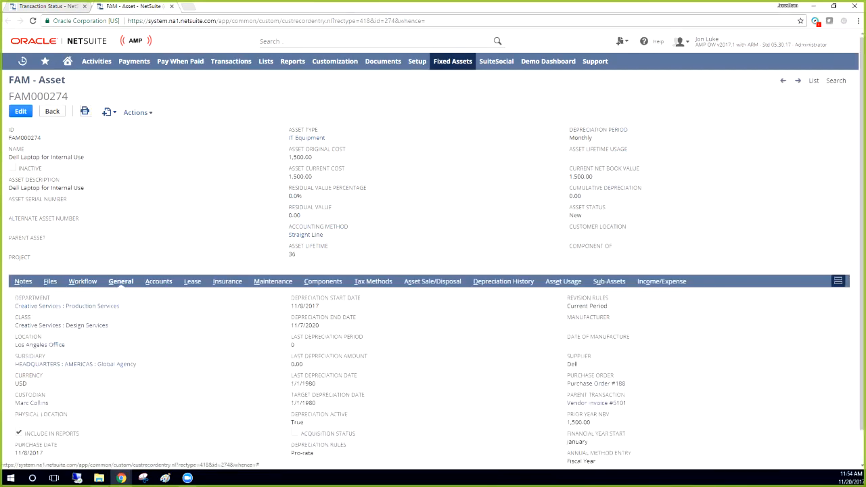
left_click_drag(369, 340, 205, 350)
left_click(204, 350)
scroll(433, 270, "down", 1)
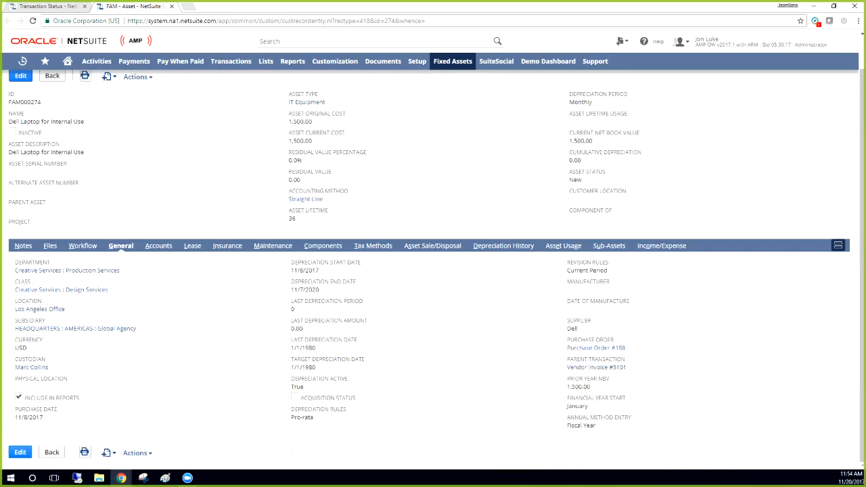
Check the progress of the depreciation processes and reload the laptop asset record
key("ctrl+Page_Up")
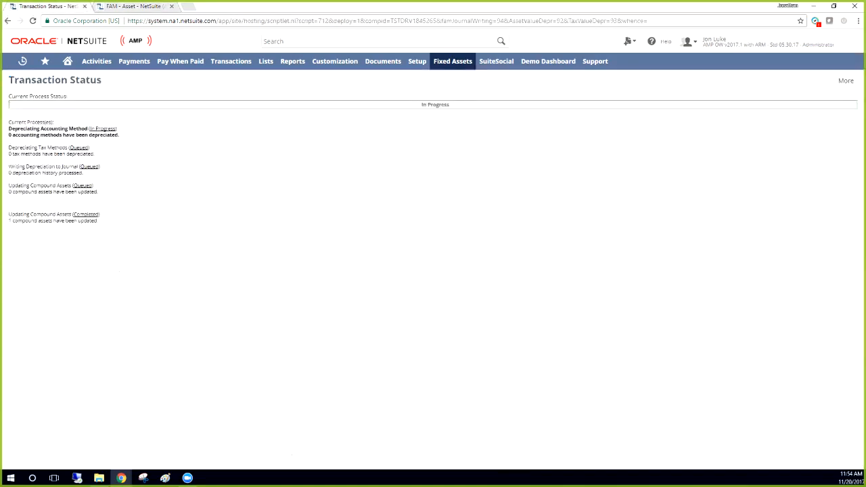
key("ctrl+Page_Down")
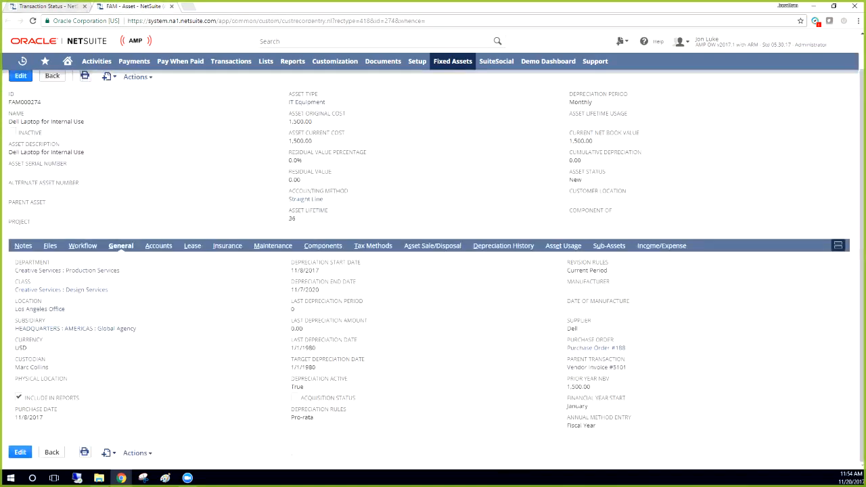
key("ctrl+Page_Up")
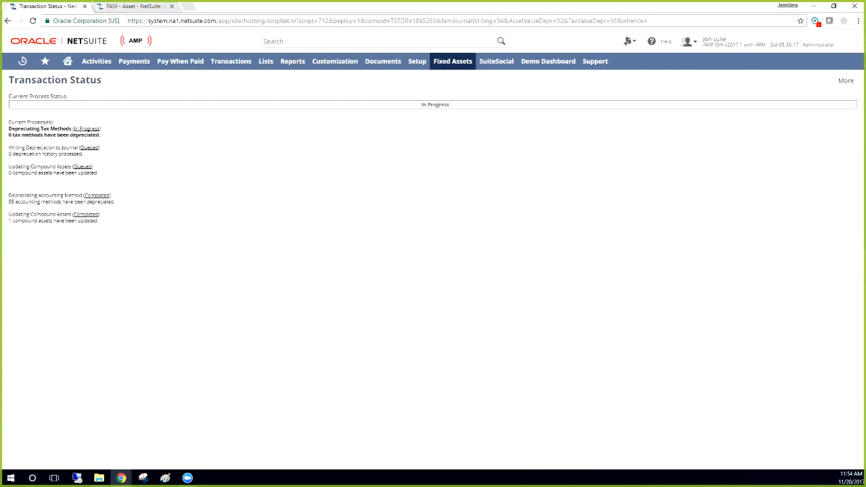
key("ctrl+Page_Down")
key("F5")
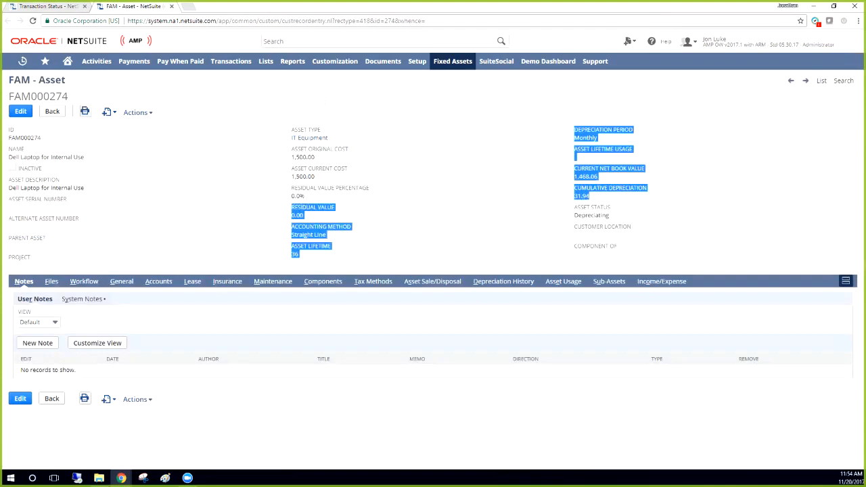
Examine the laptop's asset status and its last depreciation date in the general details
left_click_drag(577, 215, 608, 215)
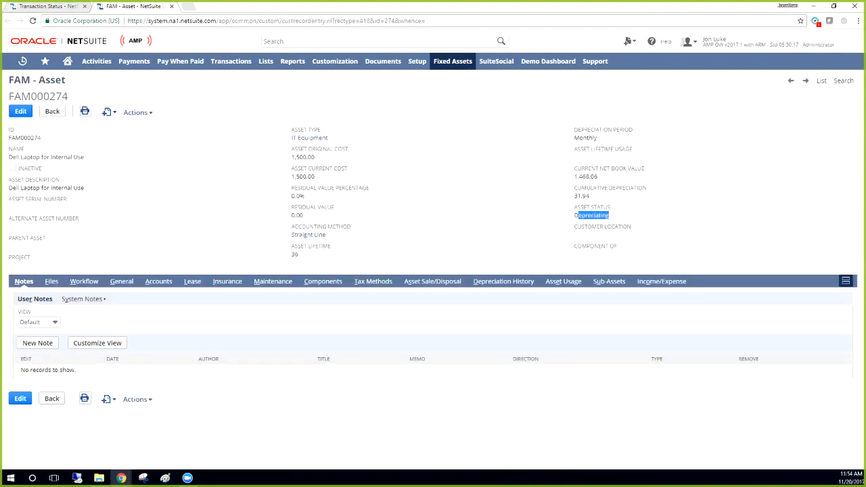
left_click(122, 281)
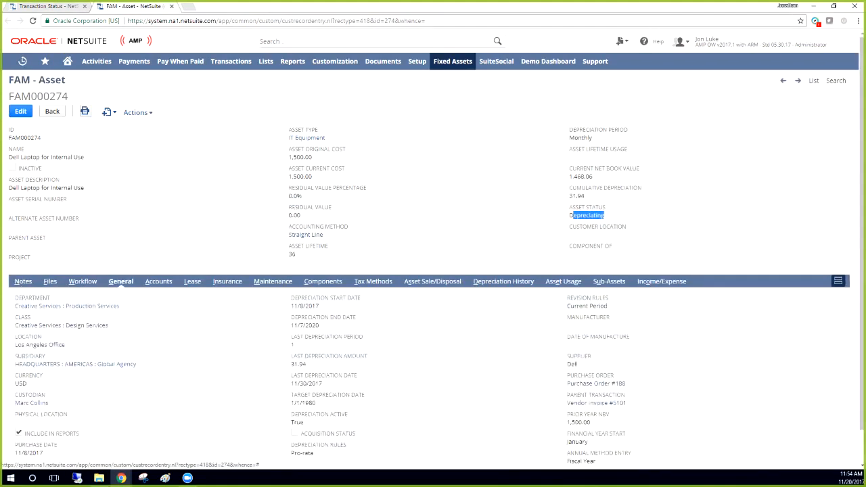
scroll(433, 250, "down", 1)
left_click_drag(324, 348, 292, 348)
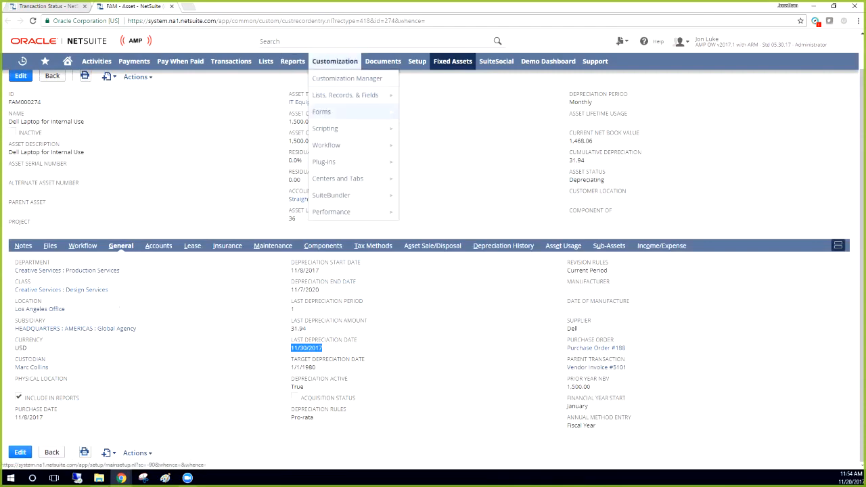
View the laptop's depreciation history and refresh it after checking the status of the journal-writing process
left_click(503, 246)
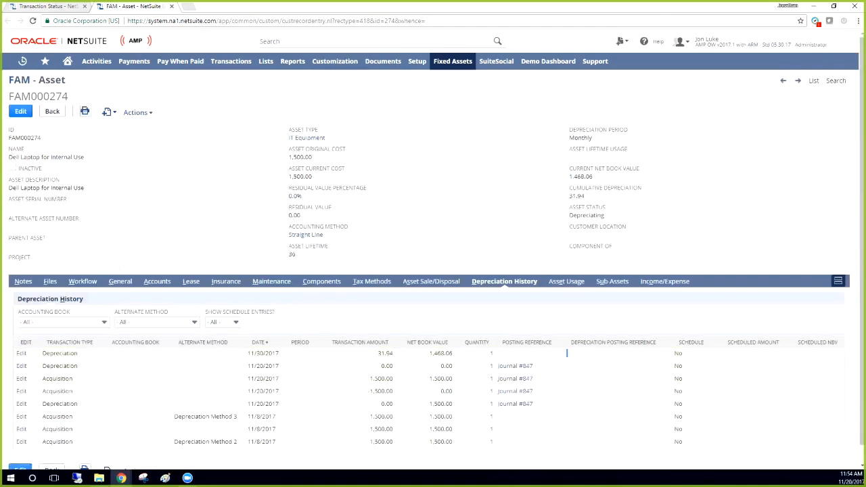
left_click(42, 6)
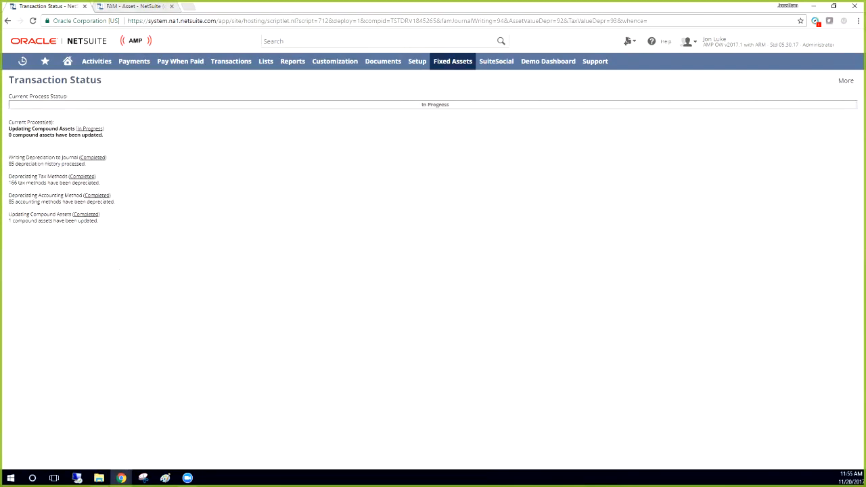
left_click(133, 6)
key("F5")
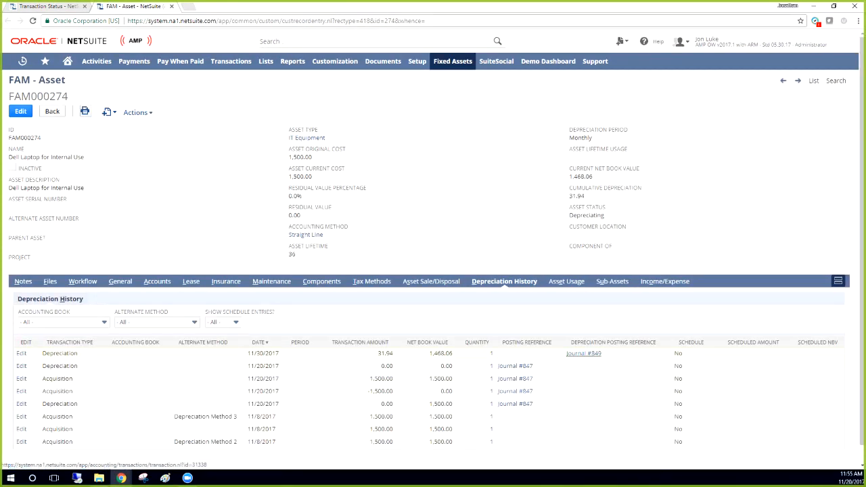
Open the journal posted for the 11/30/2017 depreciation and examine the laptop lines' debit, credit, department and class
left_click(583, 353)
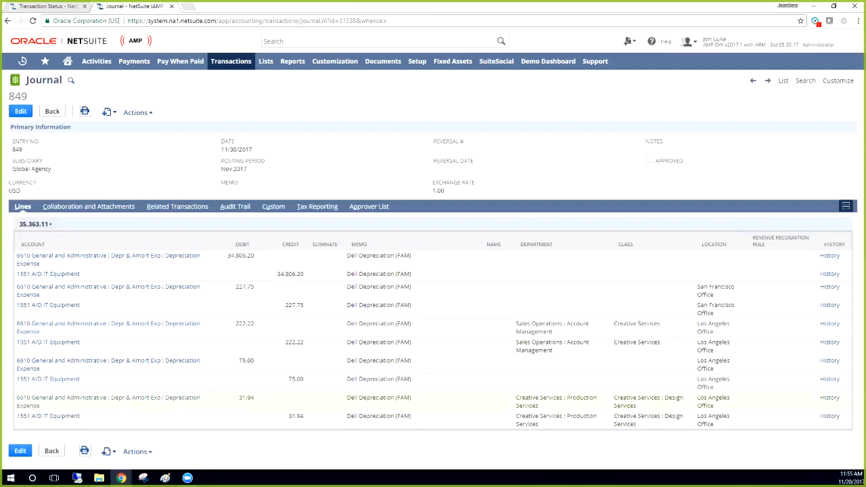
left_click_drag(237, 397, 715, 424)
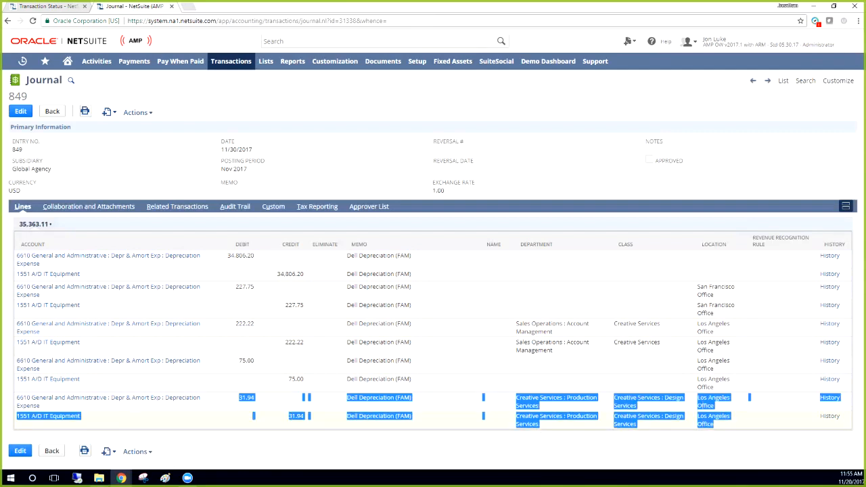
left_click_drag(539, 405, 522, 397)
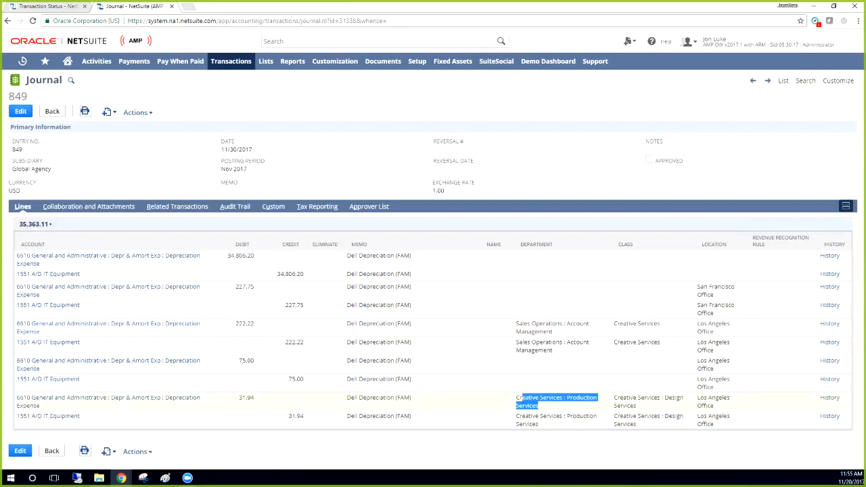
left_click_drag(633, 405, 624, 405)
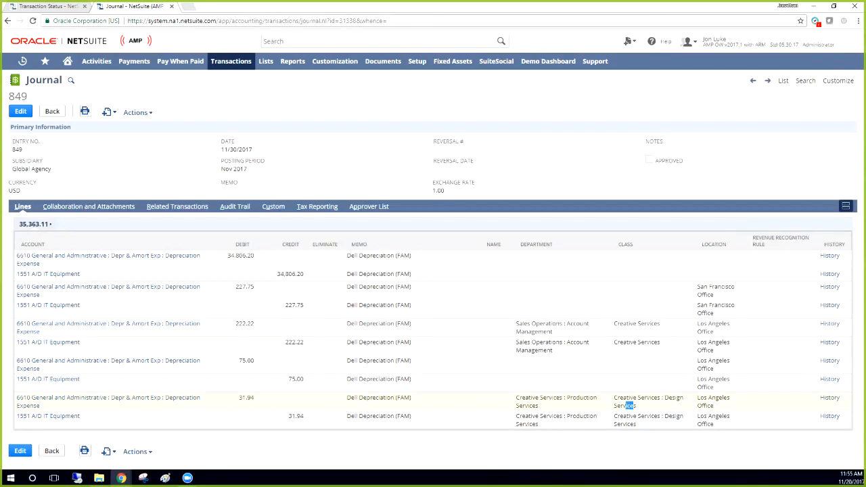
double_click(246, 397)
left_click_drag(288, 415, 308, 416)
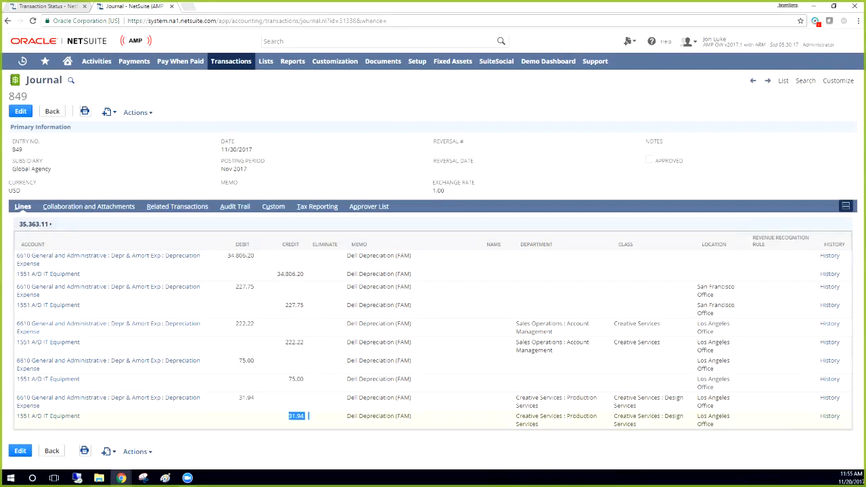